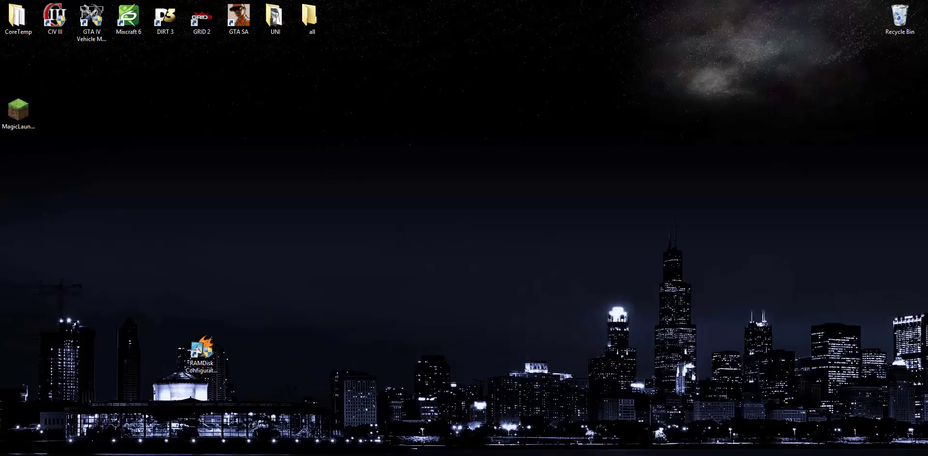
# Open the Dataram RAMDisk page from the Google results, scroll to the freeware download, then close Chrome.
pyautogui.moveTo(927, 70); pyautogui.dragTo(452, 67)
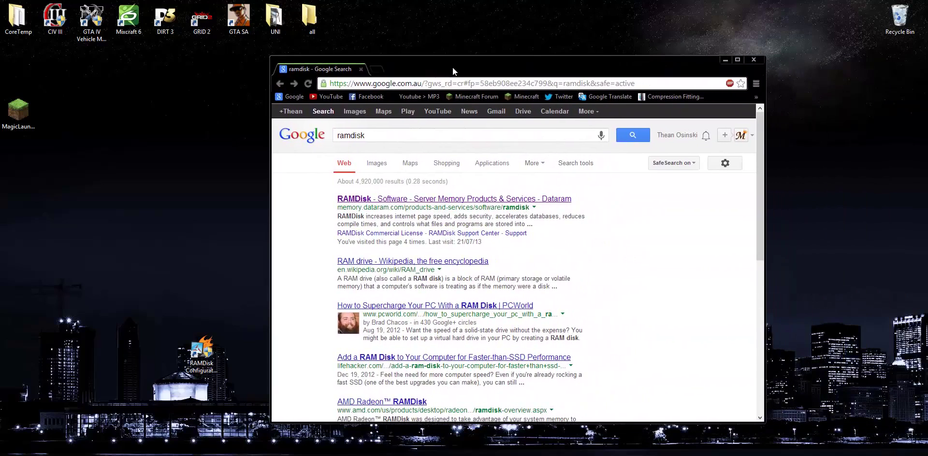
pyautogui.click(383, 202)
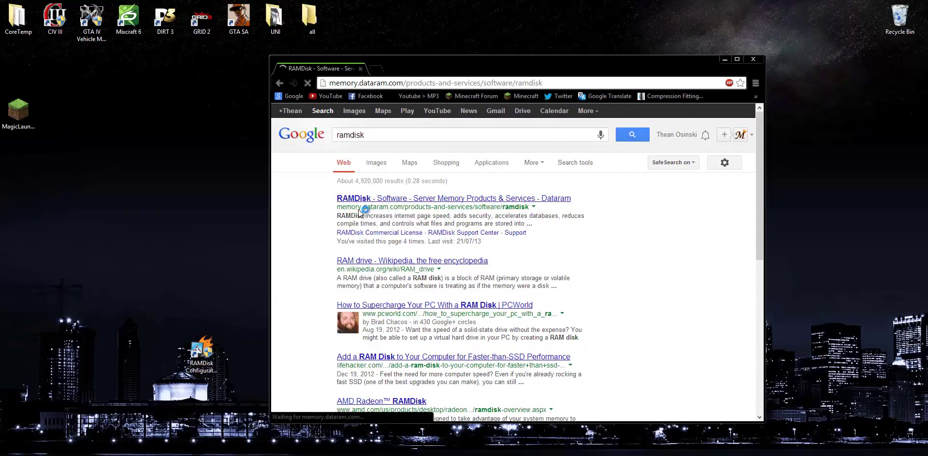
pyautogui.scroll(-2, 327, 347)
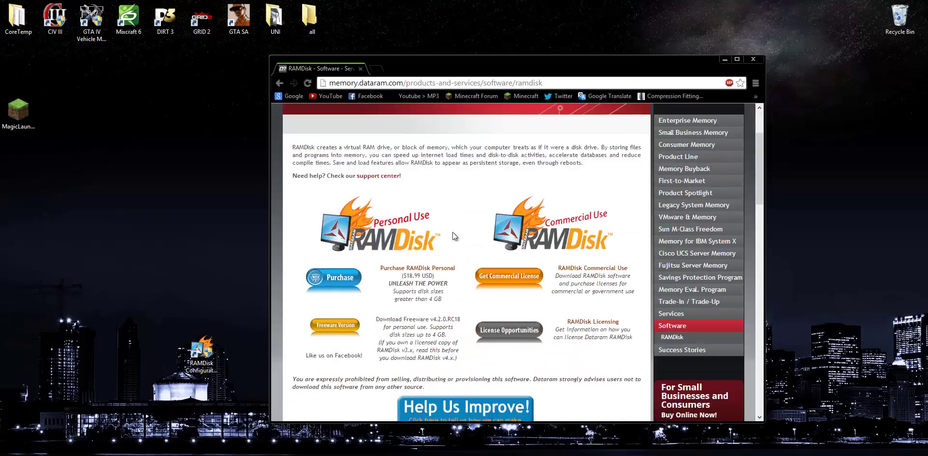
pyautogui.click(751, 58)
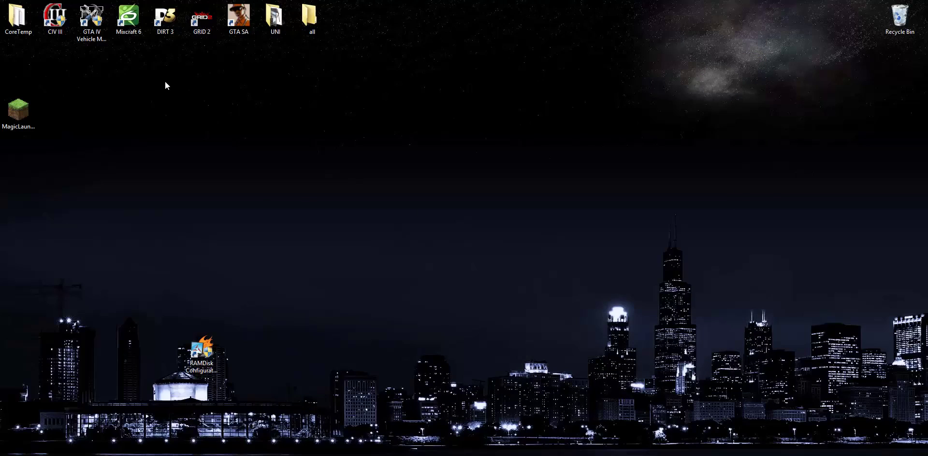
# Launch the RAMDisk Configuration utility from its desktop shortcut and select the 40 MB Disk Size value.
pyautogui.moveTo(206, 356); pyautogui.dragTo(243, 261)
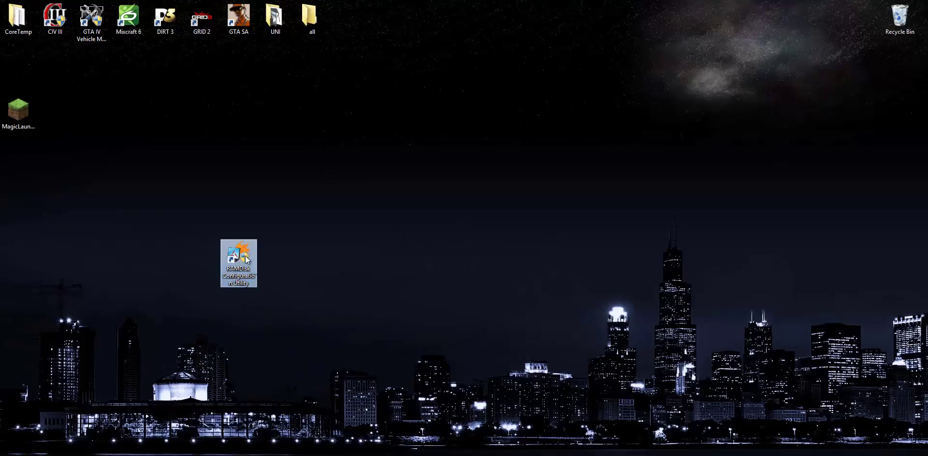
pyautogui.doubleClick(246, 260)
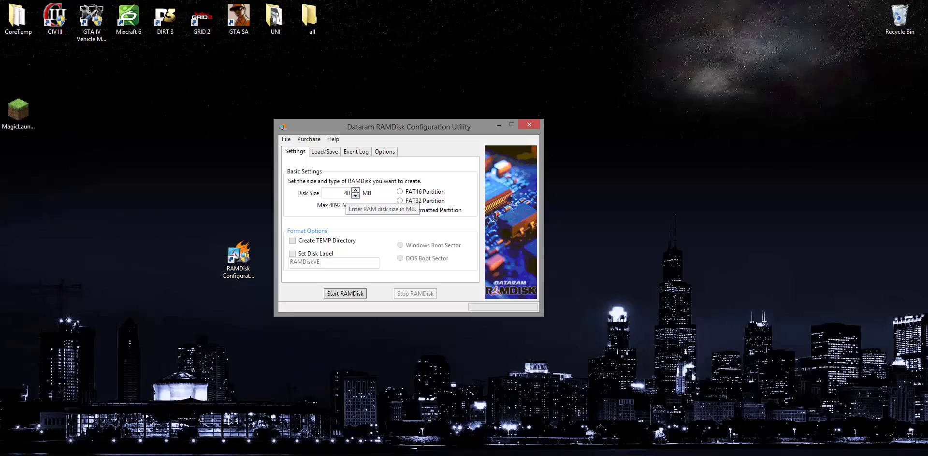
pyautogui.doubleClick(347, 193)
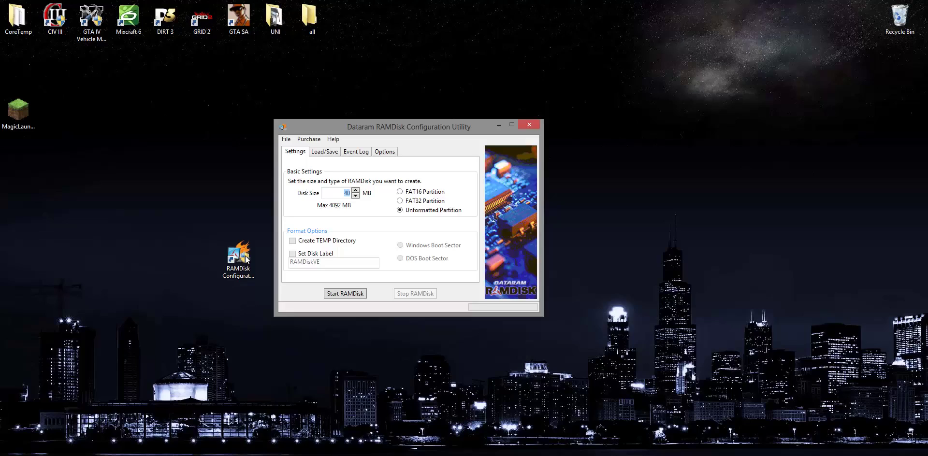
# Enter 500 MB as the disk size and move on to the Load/Save page.
pyautogui.write('500')
pyautogui.hotkey('ctrl', 'Tab')
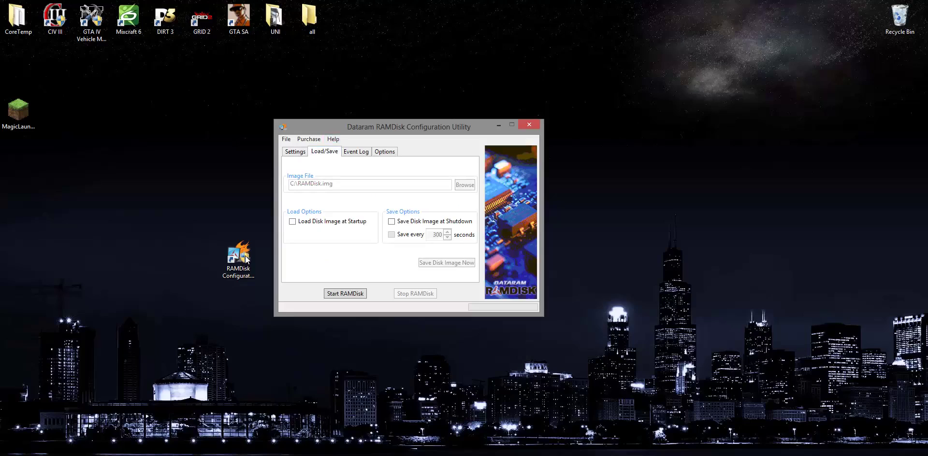
# Review the Load/Save options, including loading the C:\RAMDisk.img image at startup.
pyautogui.press('Tab')
# Look over the Event Log and Options pages, then start the 500 MB unformatted RAM disk.
pyautogui.hotkey('ctrl', 'Tab')
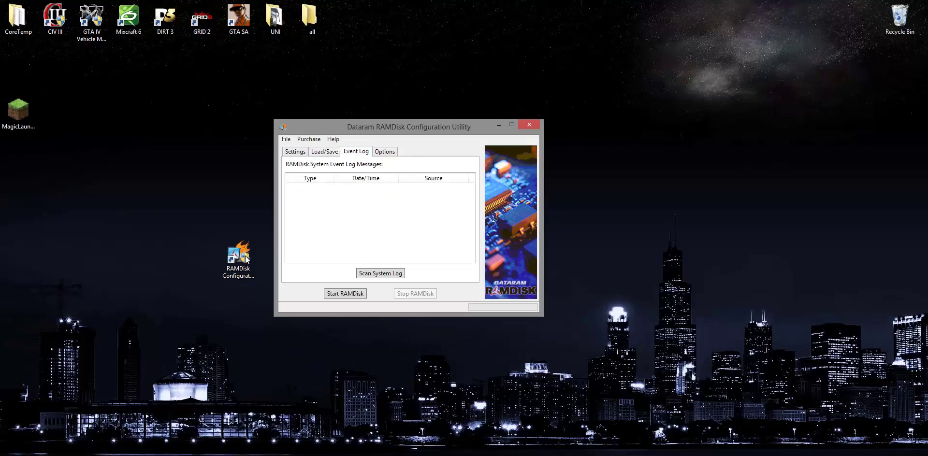
pyautogui.hotkey('ctrl', 'Tab')
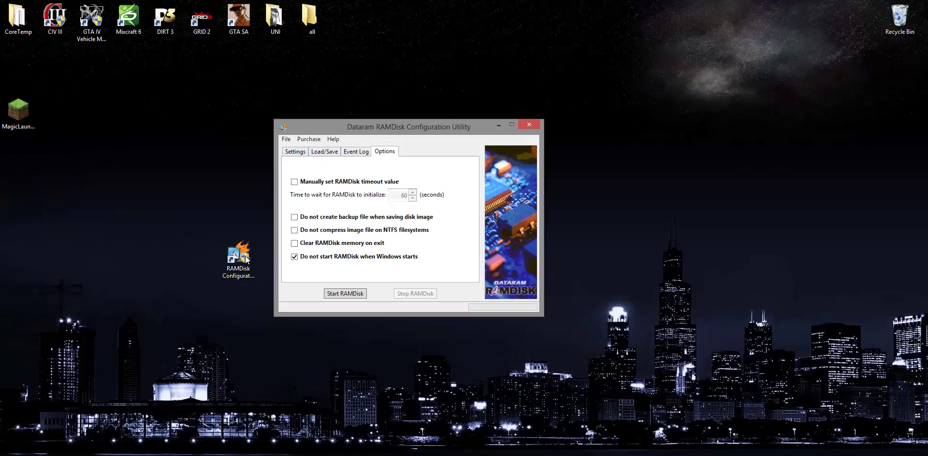
pyautogui.hotkey('ctrl', 'Tab')
pyautogui.press('Return')
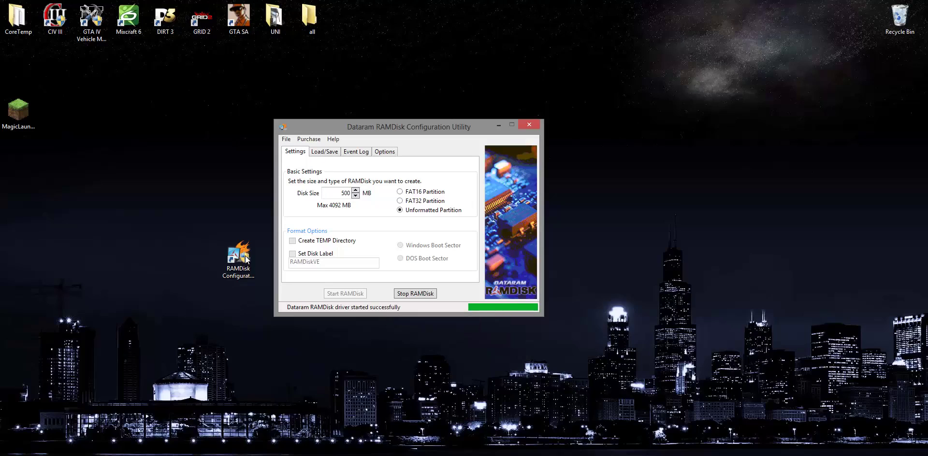
pyautogui.press('super')
pyautogui.press('super')
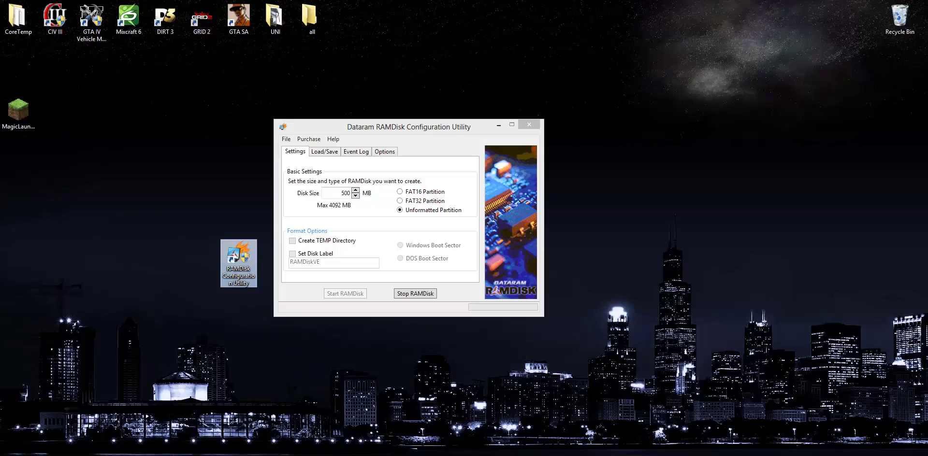
# Search the Start menu for 'partition'.
pyautogui.press('super')
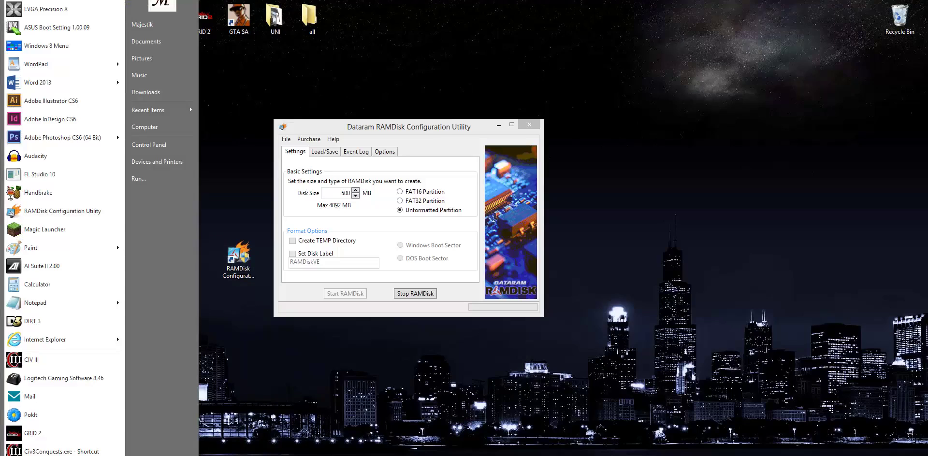
pyautogui.write('partition')
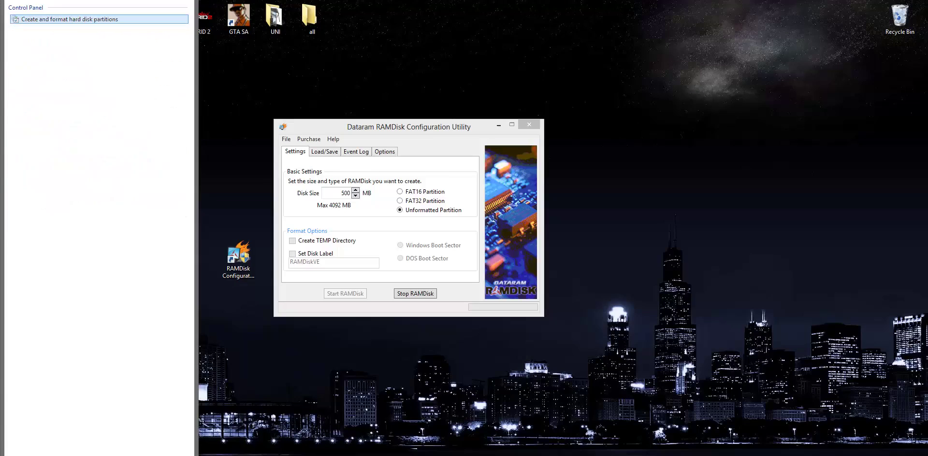
# Open Create and format hard disk partitions and initialize the new 499 MB disk as MBR.
pyautogui.click(87, 20)
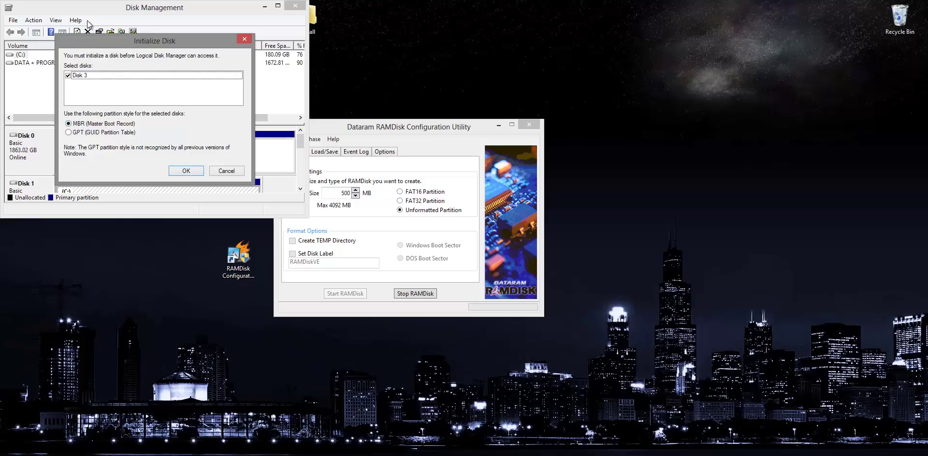
pyautogui.press('Return')
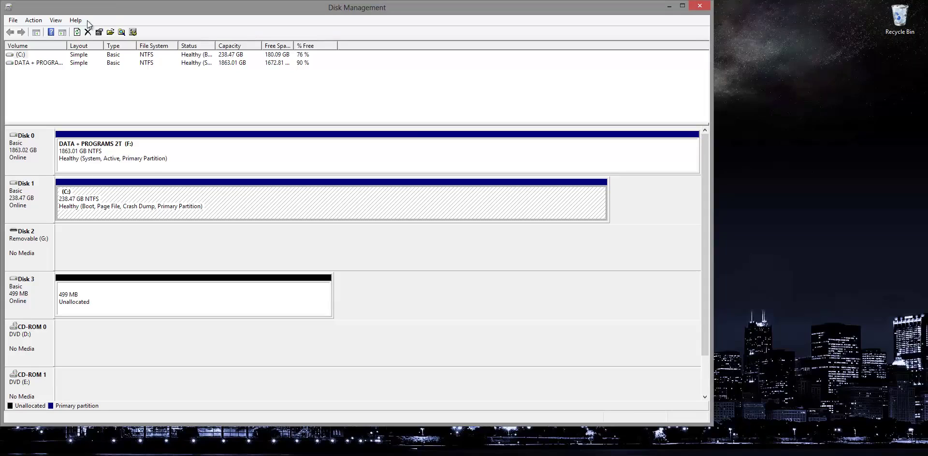
# Start a new simple volume on Disk 3's unallocated space using the full 497 MB.
pyautogui.hotkey('shift', 'F10')
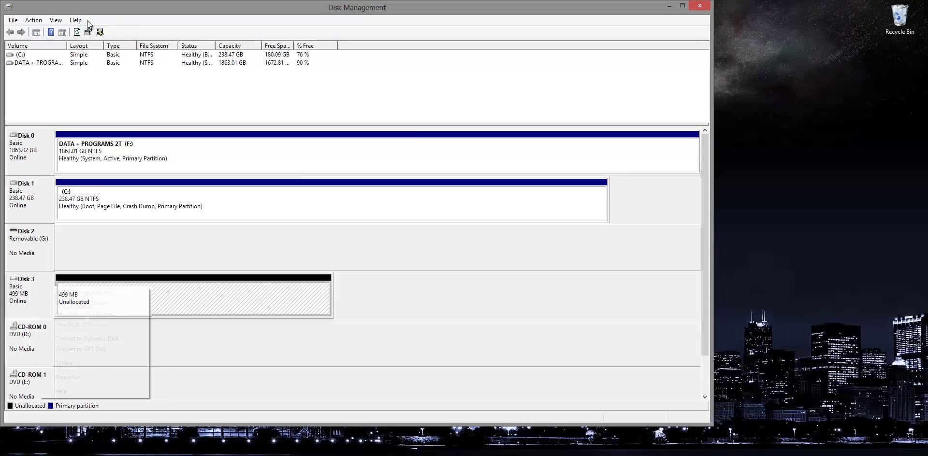
pyautogui.press('Escape')
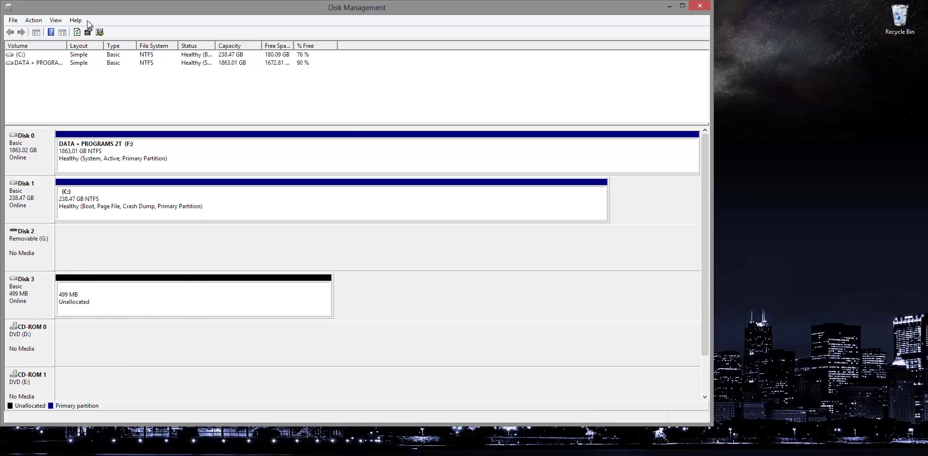
pyautogui.press('Right')
pyautogui.hotkey('shift', 'F10')
pyautogui.press('Down')
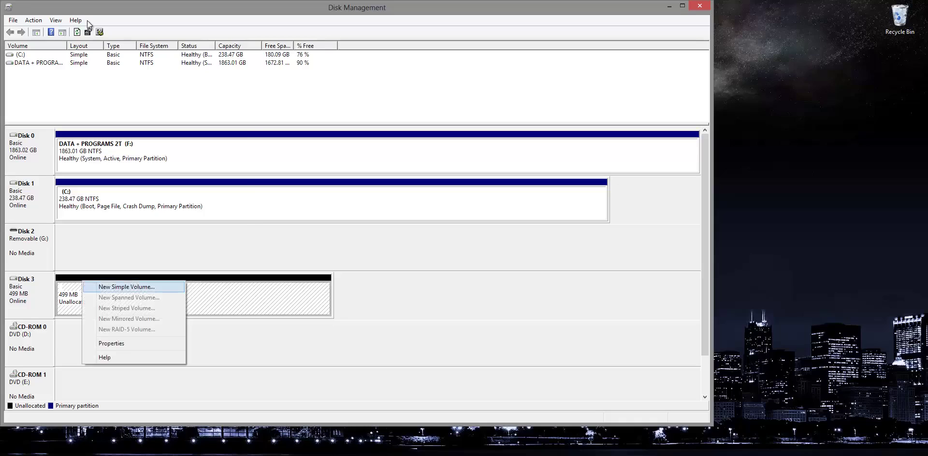
pyautogui.press('Return')
pyautogui.press('Return')
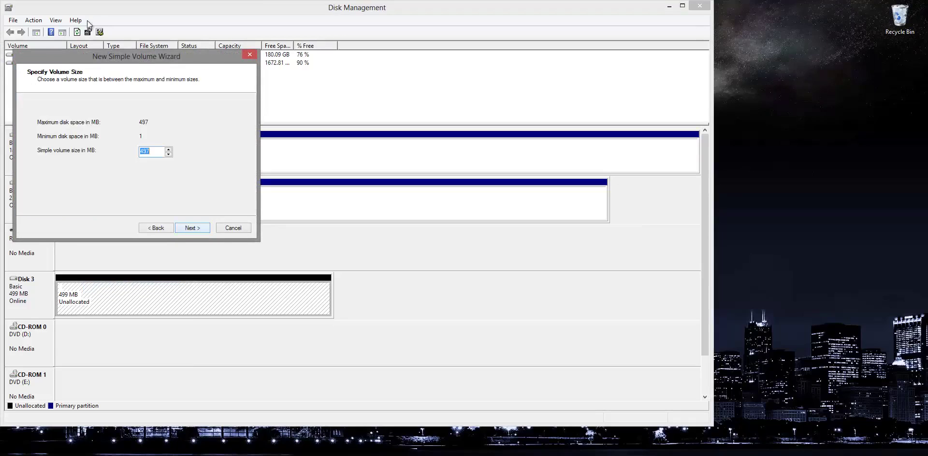
pyautogui.press('Return')
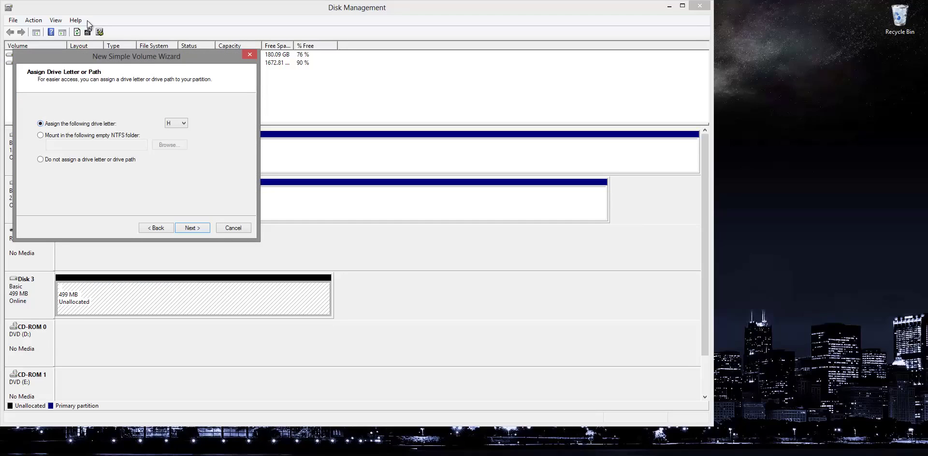
# Check existing drive letters in Computer, then assign drive letter M to the new volume.
pyautogui.press('super')
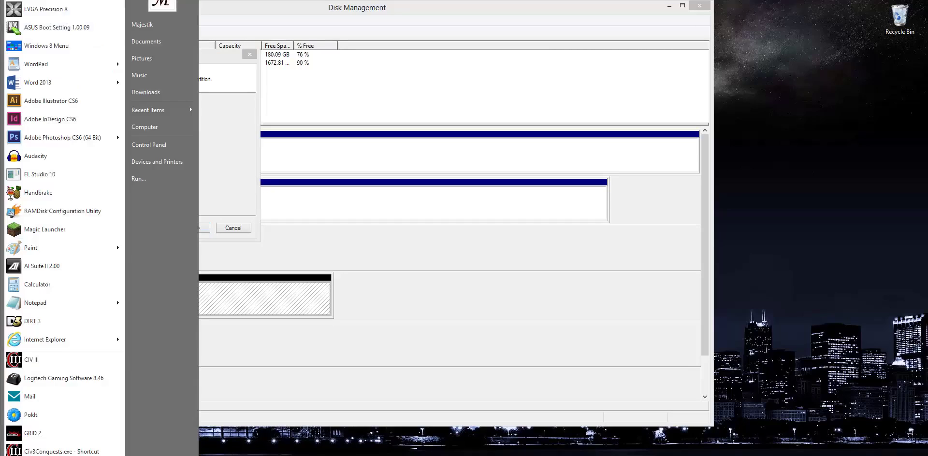
pyautogui.click(362, 160)
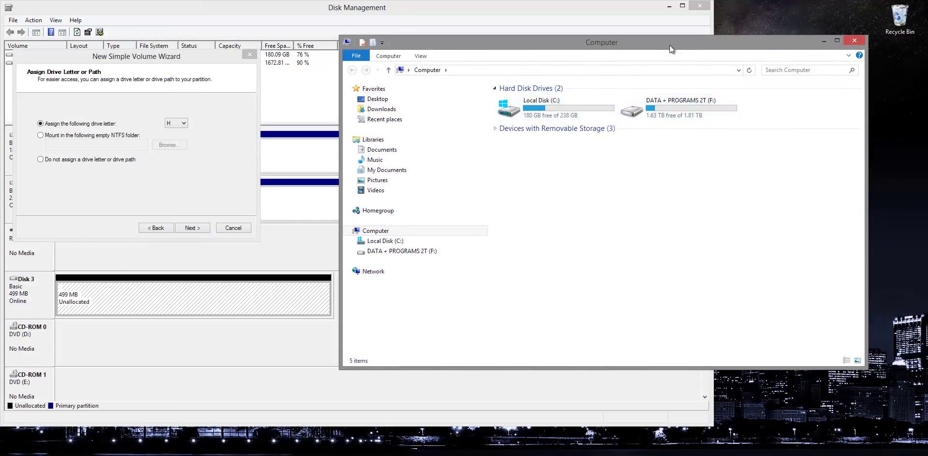
pyautogui.moveTo(671, 49); pyautogui.dragTo(927, 52)
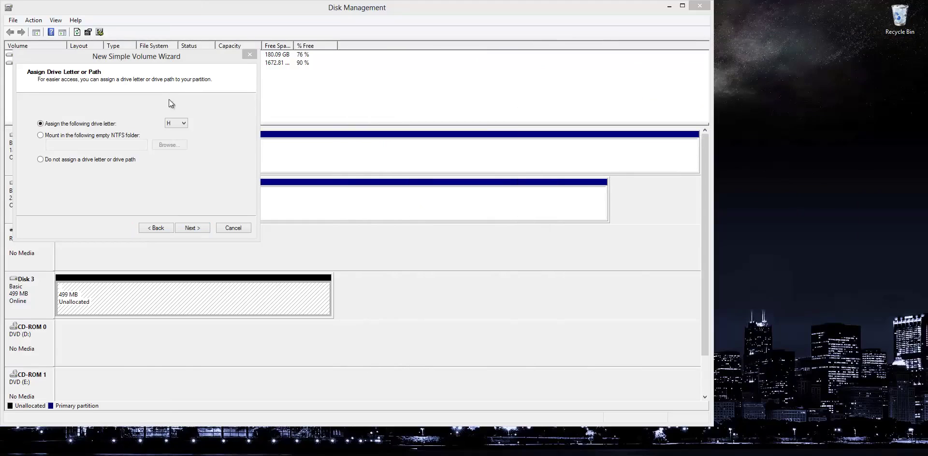
pyautogui.click(188, 122)
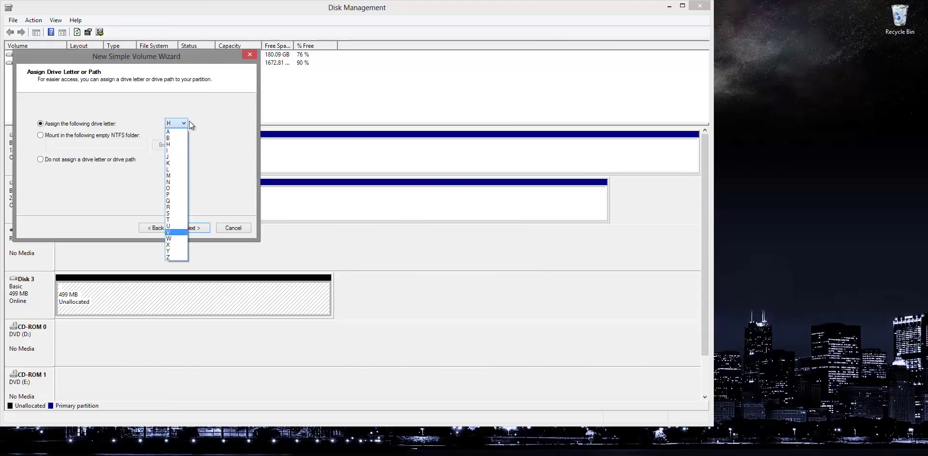
pyautogui.press('Up')
pyautogui.press('Up')
pyautogui.press('Up')
pyautogui.press('Up')
pyautogui.press('Up')
pyautogui.press('Up')
pyautogui.press('Up')
pyautogui.press('Up')
pyautogui.press('Up')
pyautogui.press('Return')
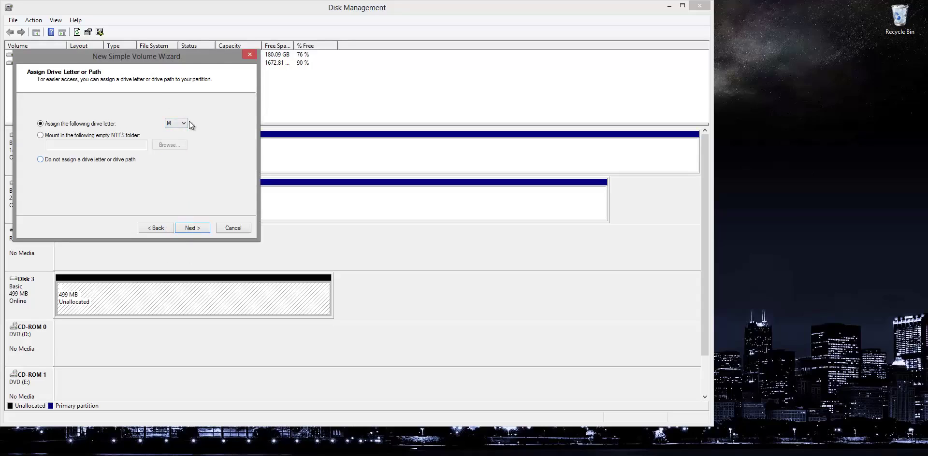
pyautogui.press('Return')
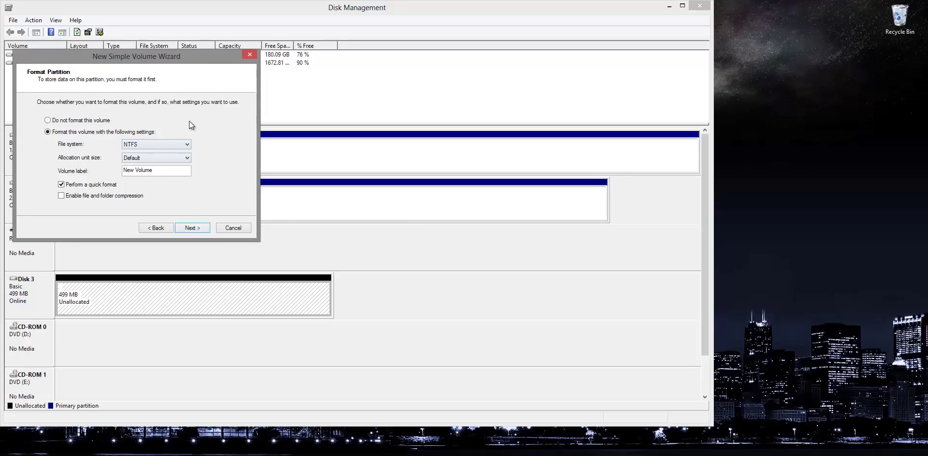
# Keep NTFS with the default allocation unit size, checking existing drives in a Computer window.
pyautogui.press('Tab')
pyautogui.press('Tab')
pyautogui.hotkey('alt', 'Down')
pyautogui.press('Return')
pyautogui.press('Tab')
pyautogui.press('super+e')
pyautogui.moveTo(390, 38); pyautogui.dragTo(330, 39)
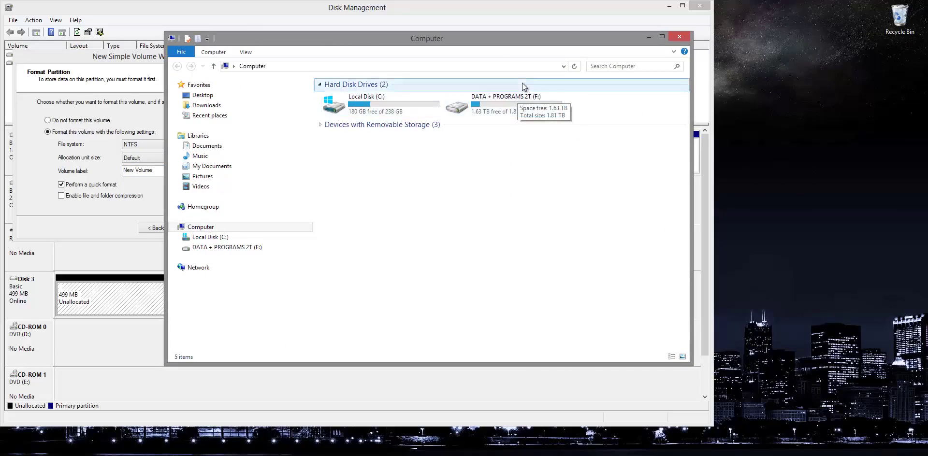
pyautogui.moveTo(428, 40); pyautogui.dragTo(685, 53)
pyautogui.click(916, 50)
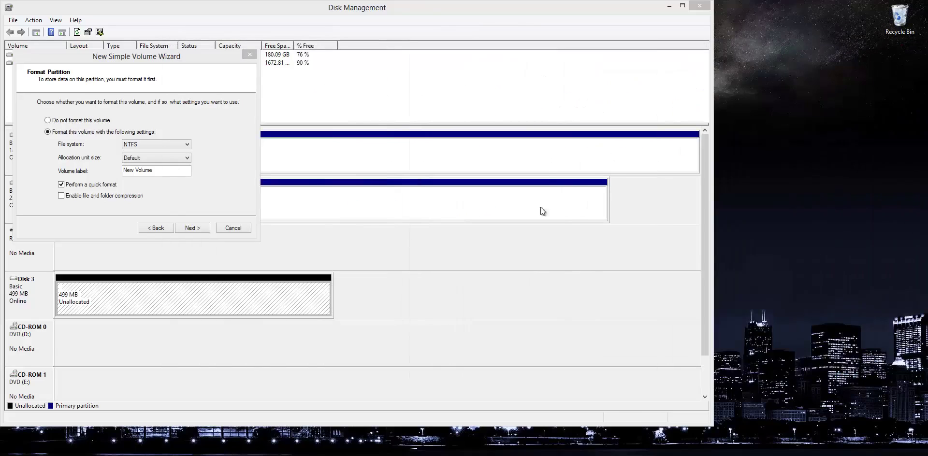
# Label the volume MC and finish the New Simple Volume Wizard.
pyautogui.moveTo(138, 170); pyautogui.dragTo(163, 168)
pyautogui.hotkey('ctrl', 'a')
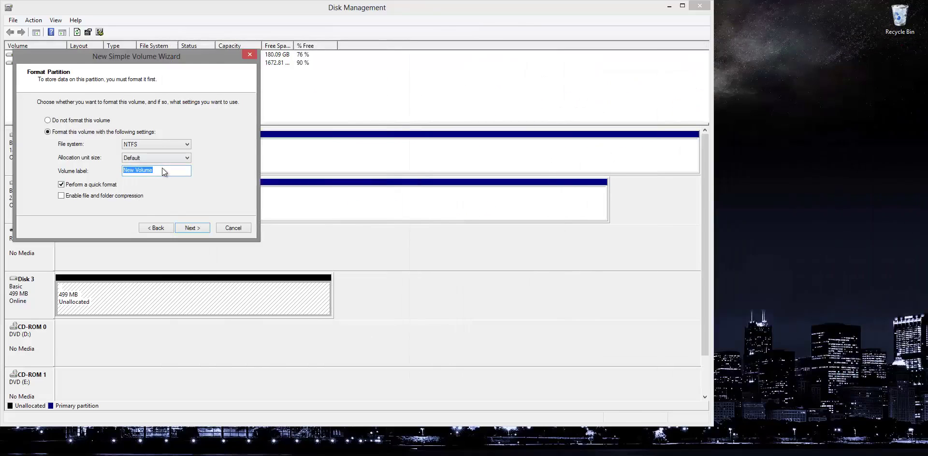
pyautogui.write('MC')
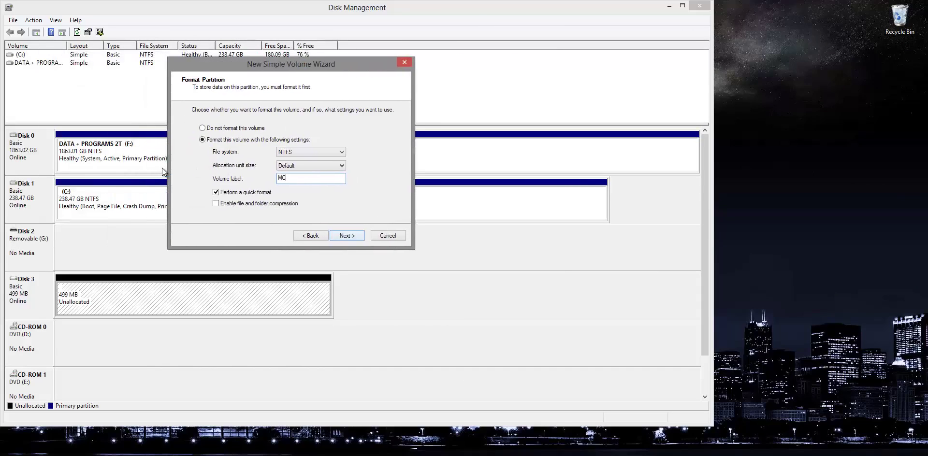
pyautogui.press('Return')
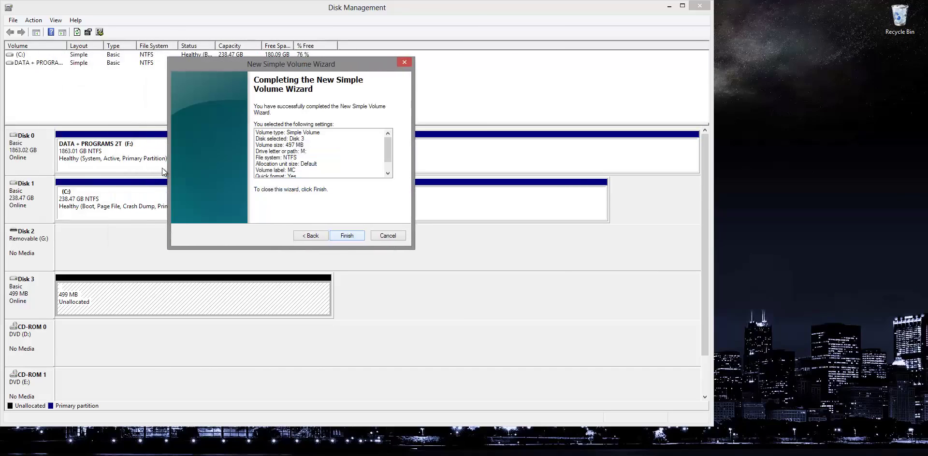
pyautogui.press('Return')
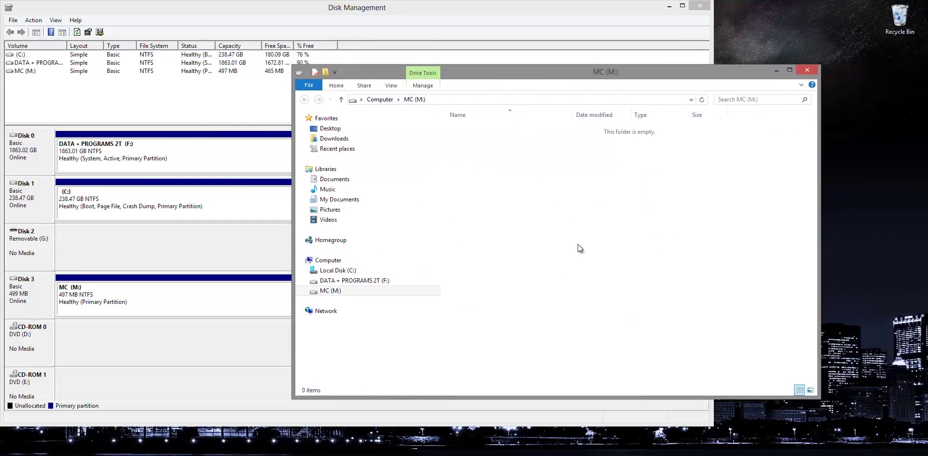
# Move the empty MC (M:) window aside to see Disk 3's healthy 497 MB NTFS partition.
pyautogui.moveTo(488, 69); pyautogui.dragTo(432, 59)
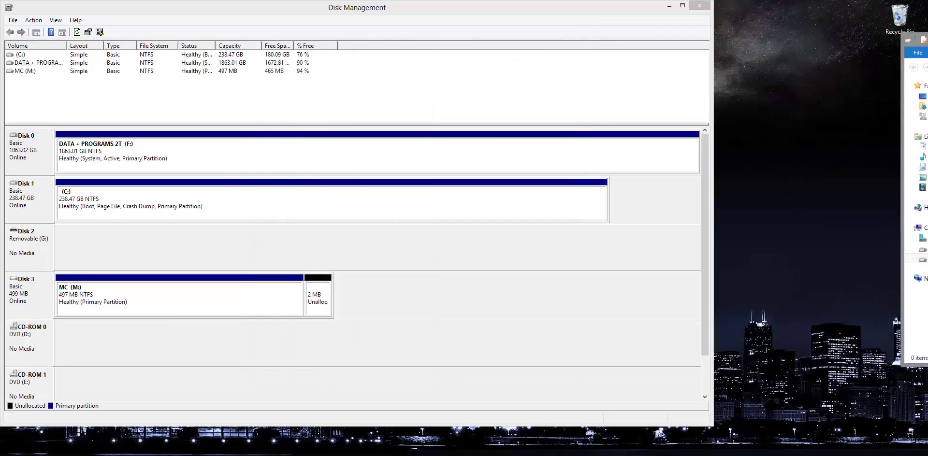
# Decline the prompt to format the disk in drive H:.
pyautogui.press('super')
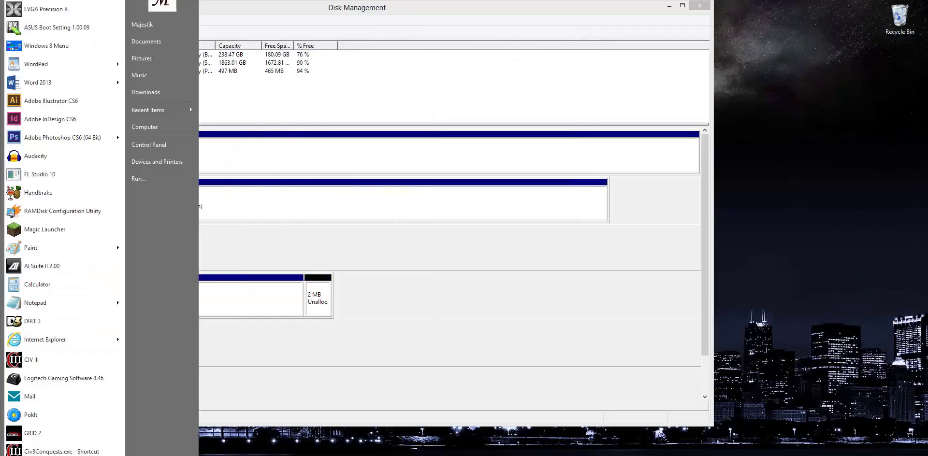
pyautogui.press('Escape')
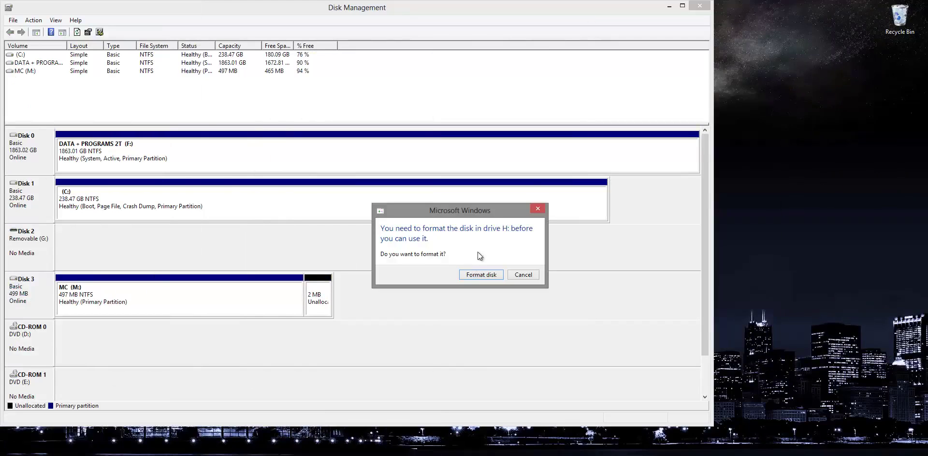
pyautogui.click(531, 274)
# Open AppData Roaming via %appdata% and look inside the .minecraft folder.
pyautogui.press('super')
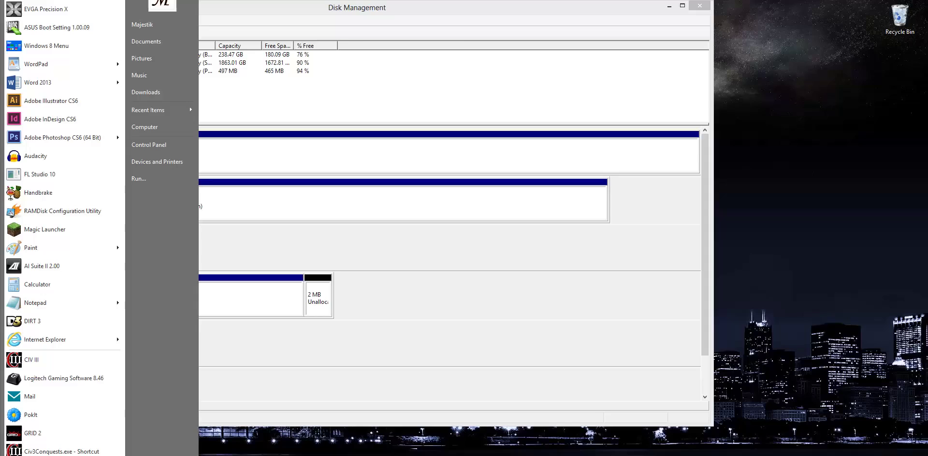
pyautogui.write('%appdata%')
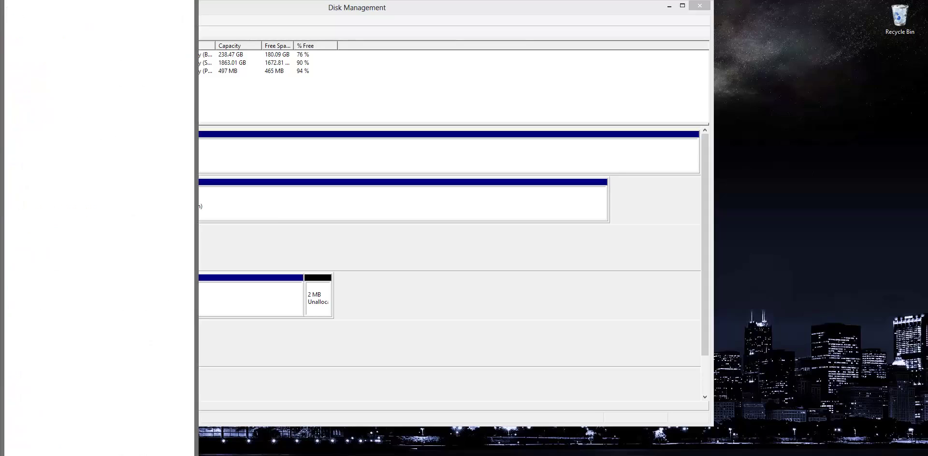
pyautogui.press('Return')
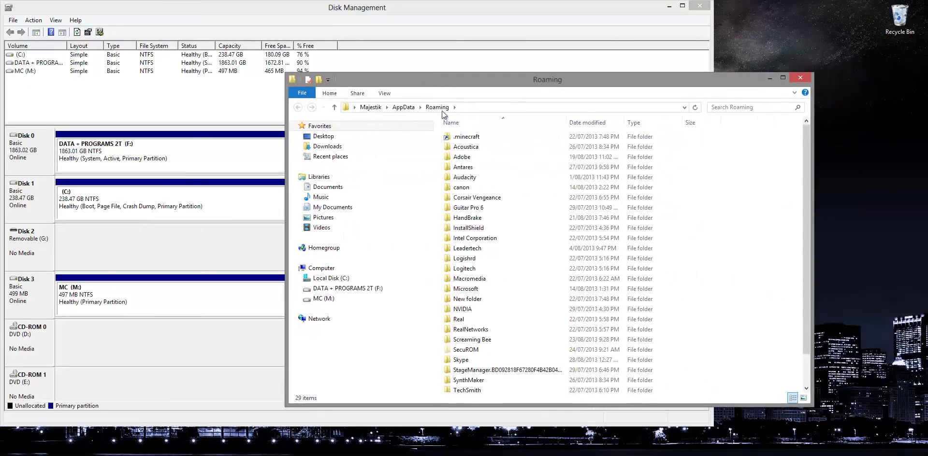
pyautogui.doubleClick(460, 137)
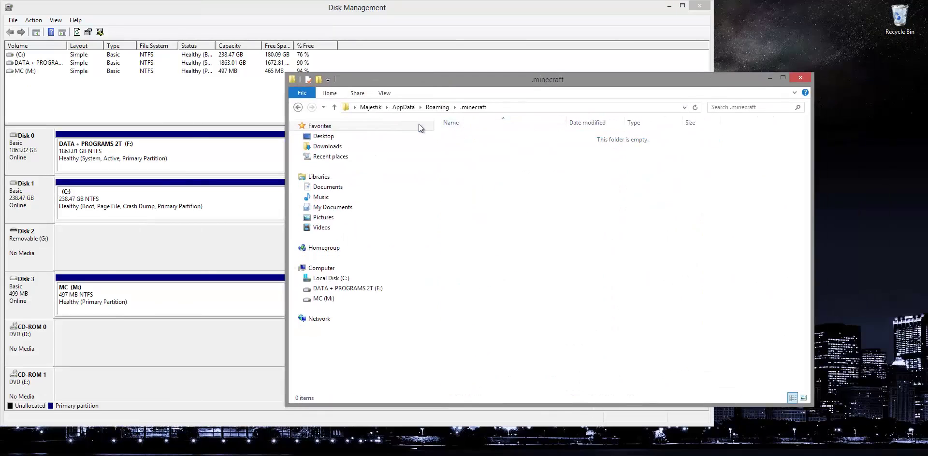
pyautogui.click(298, 107)
# Cut and copy the .minecraft folder, then delete it from Roaming.
pyautogui.rightClick(486, 136)
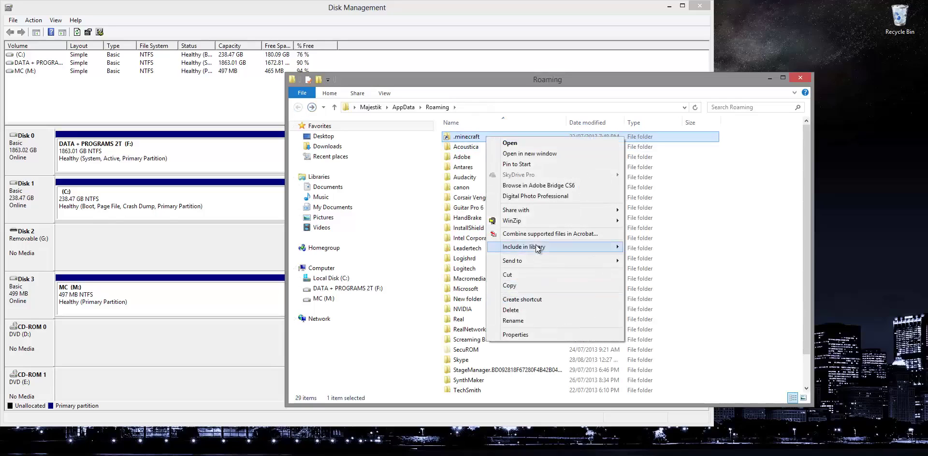
pyautogui.moveTo(532, 221)
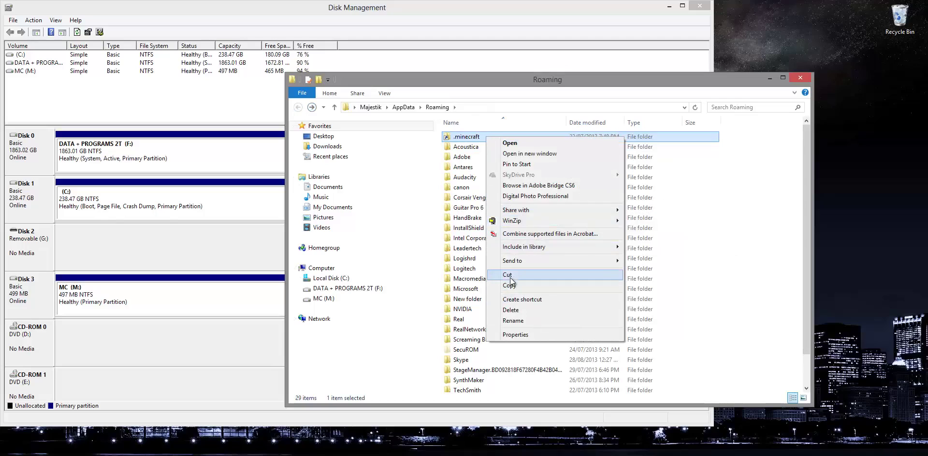
pyautogui.click(507, 275)
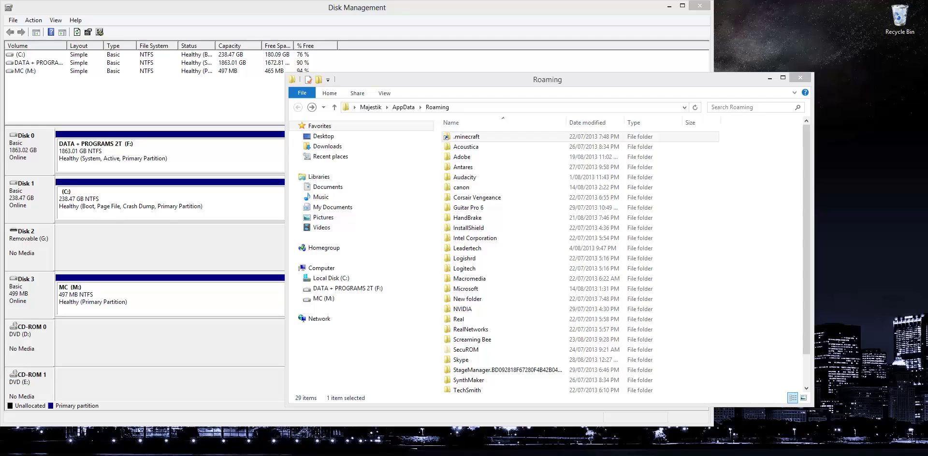
pyautogui.rightClick(457, 137)
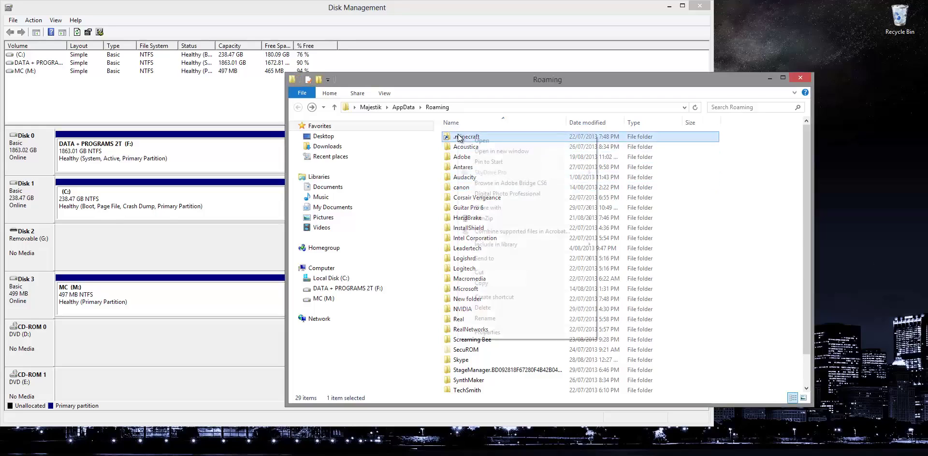
pyautogui.click(479, 283)
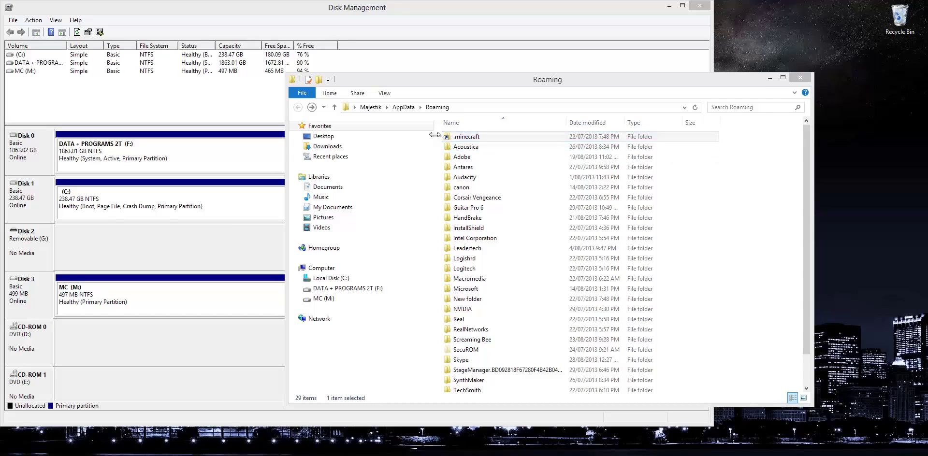
pyautogui.click(457, 138)
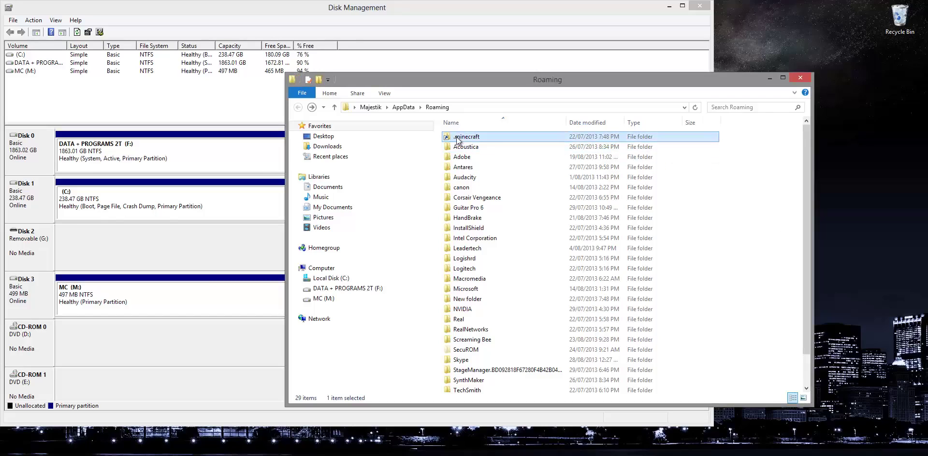
pyautogui.press('Delete')
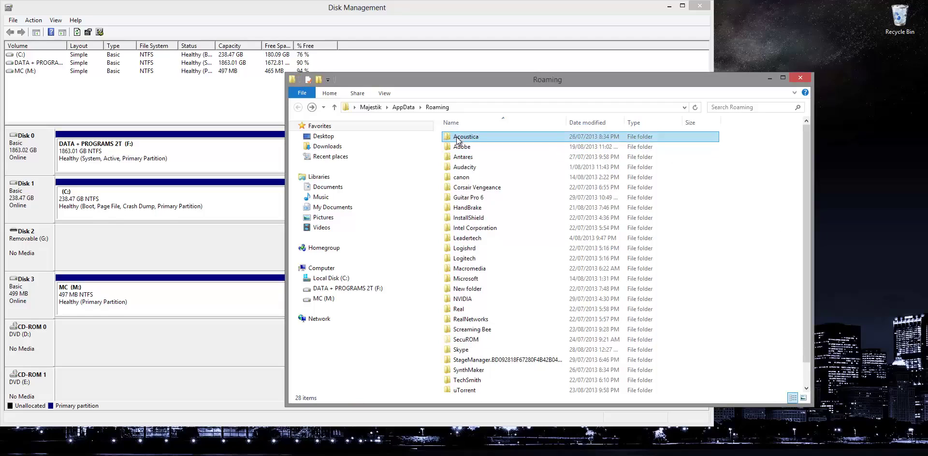
pyautogui.moveTo(504, 85); pyautogui.dragTo(492, 57)
pyautogui.press('super')
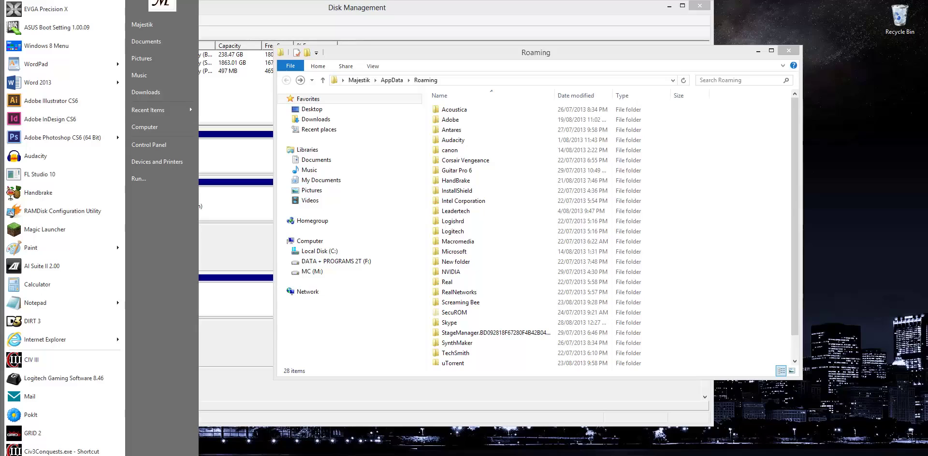
# Open Command Prompt and enter mklink /j %appdata%\.minecraft M:\ without running it.
pyautogui.write('cmd')
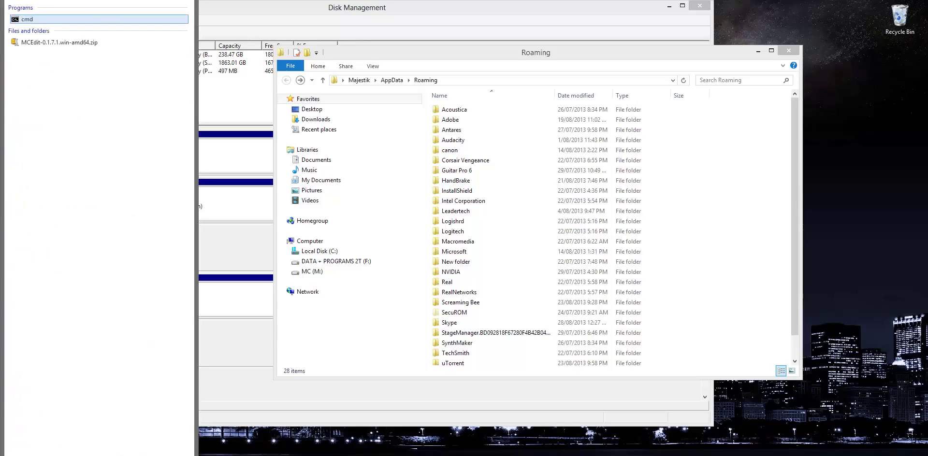
pyautogui.click(26, 22)
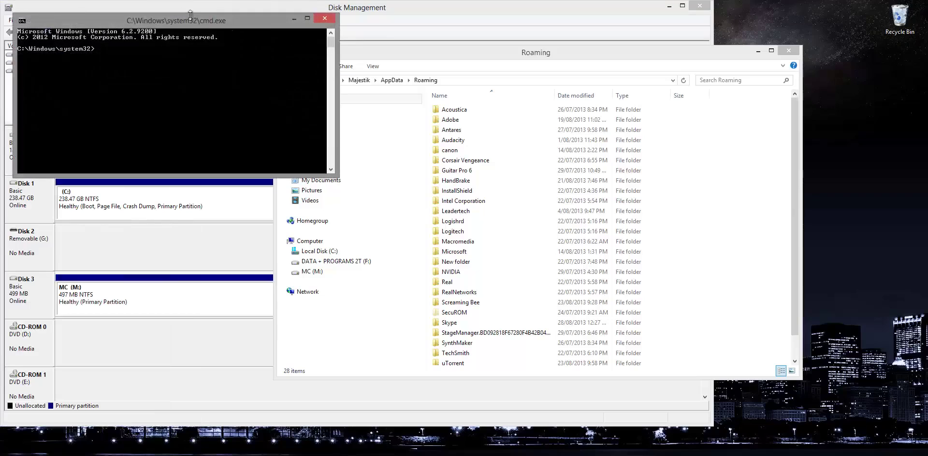
pyautogui.moveTo(231, 16); pyautogui.dragTo(465, 143)
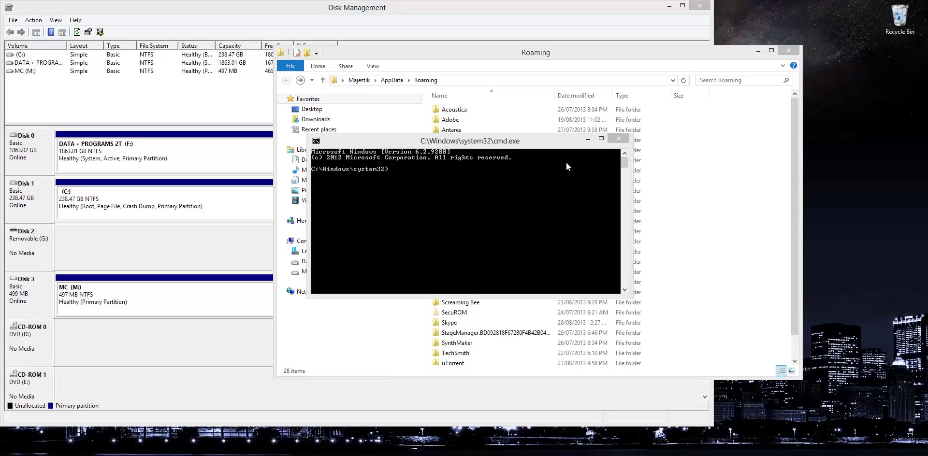
pyautogui.click(476, 155)
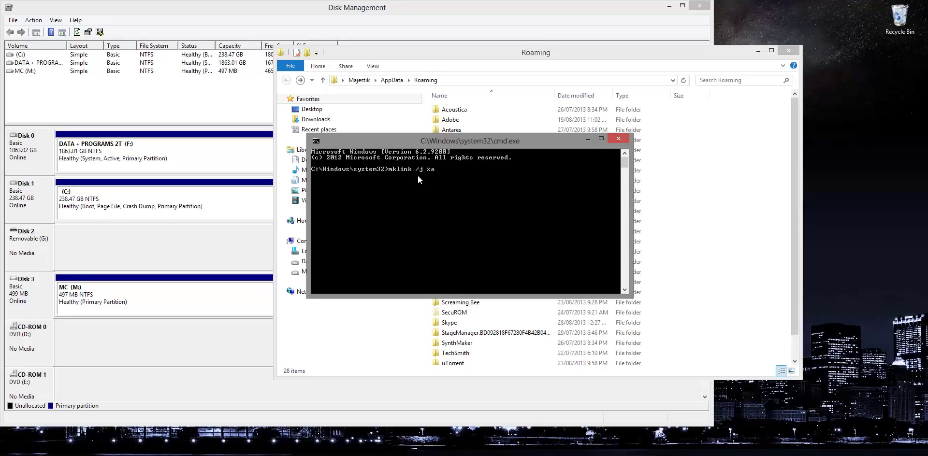
pyautogui.write('%appdata%\\.minecraft')
pyautogui.write('M:\\')
# Run the mklink command to create the .minecraft junction pointing to M:\.
pyautogui.press('Return')
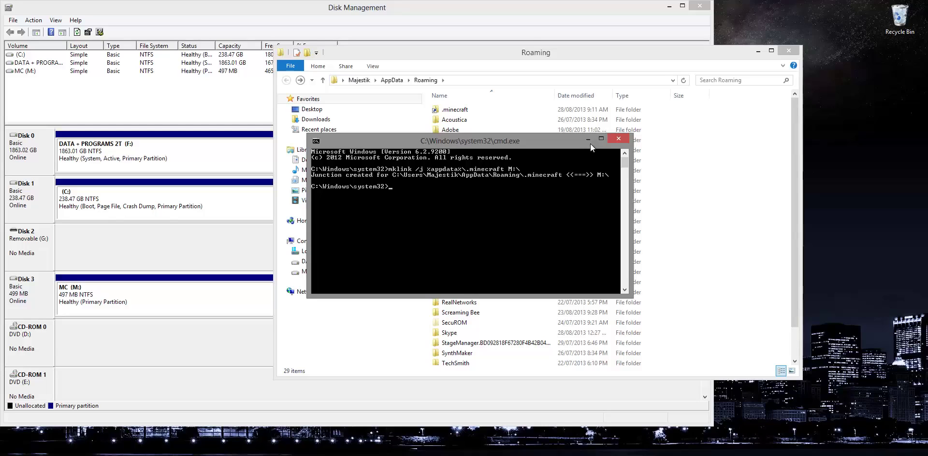
# Close Command Prompt, check that .minecraft and MC (M:) are empty, and restore Disk Management.
pyautogui.click(619, 138)
pyautogui.doubleClick(455, 110)
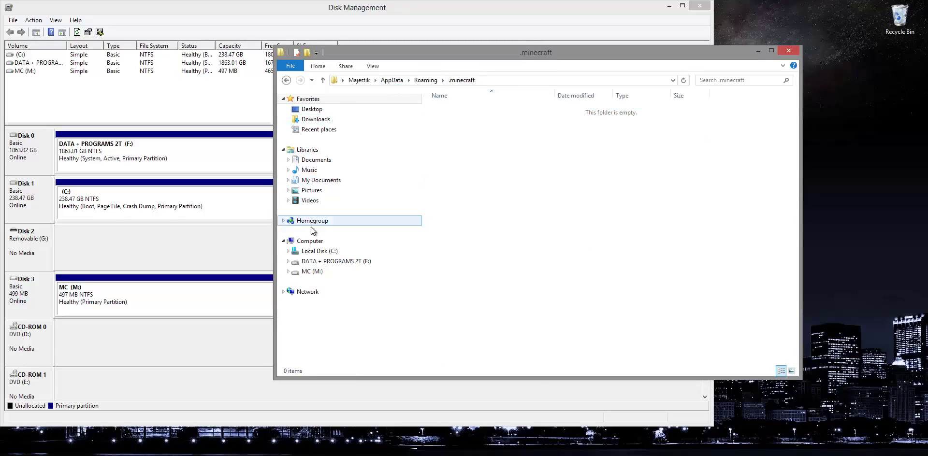
pyautogui.click(317, 272)
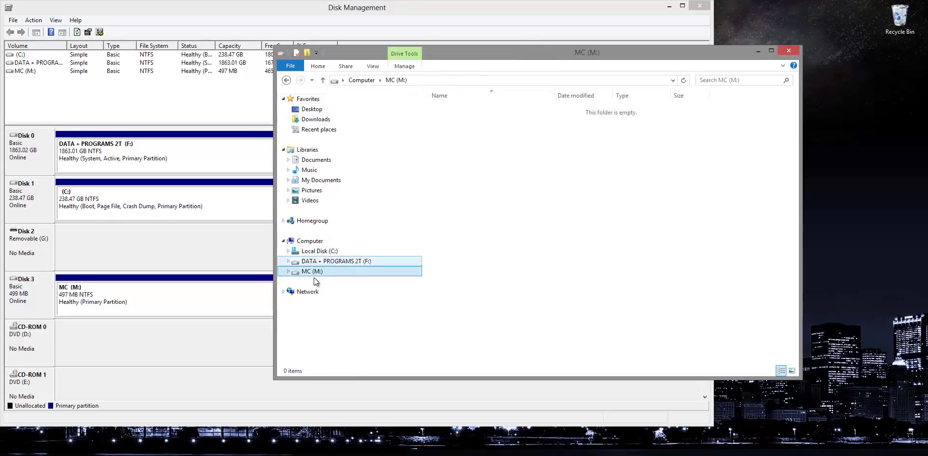
pyautogui.click(310, 242)
pyautogui.click(696, 121)
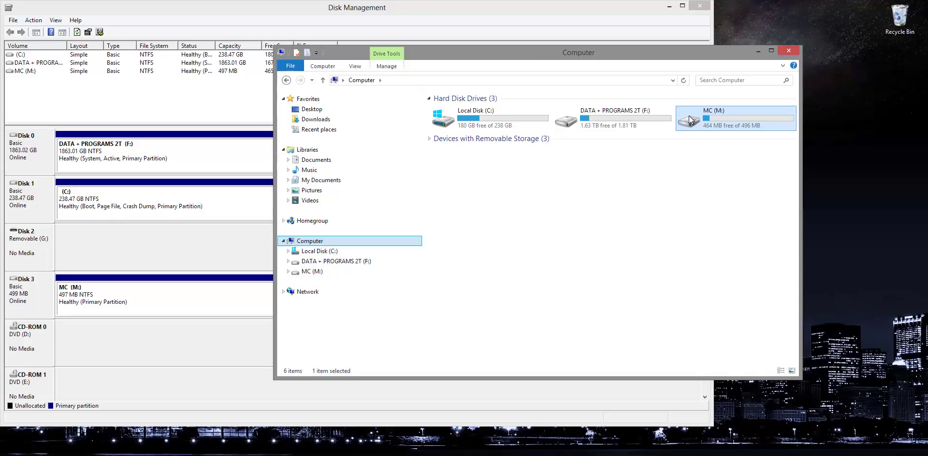
pyautogui.doubleClick(696, 121)
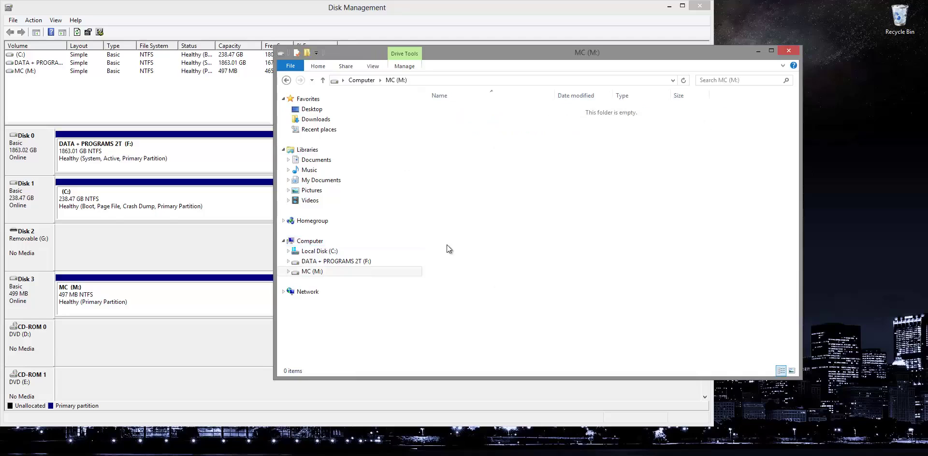
pyautogui.click(286, 79)
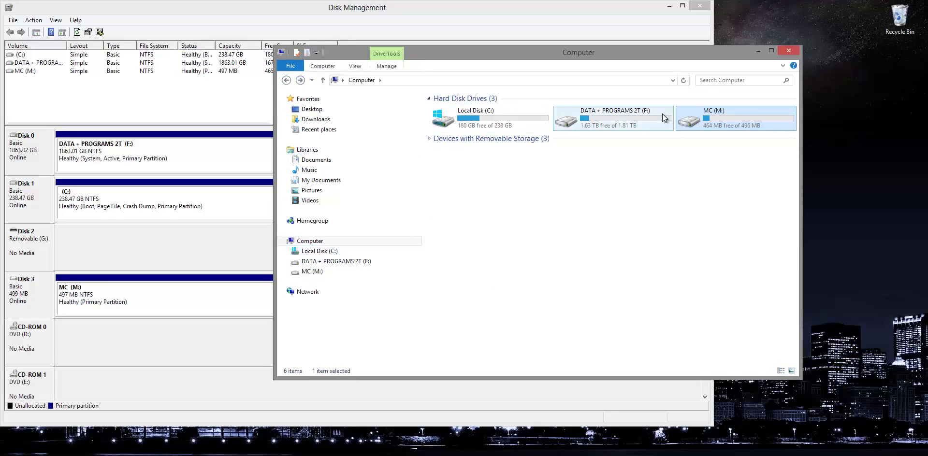
pyautogui.click(187, 9)
pyautogui.doubleClick(189, 10)
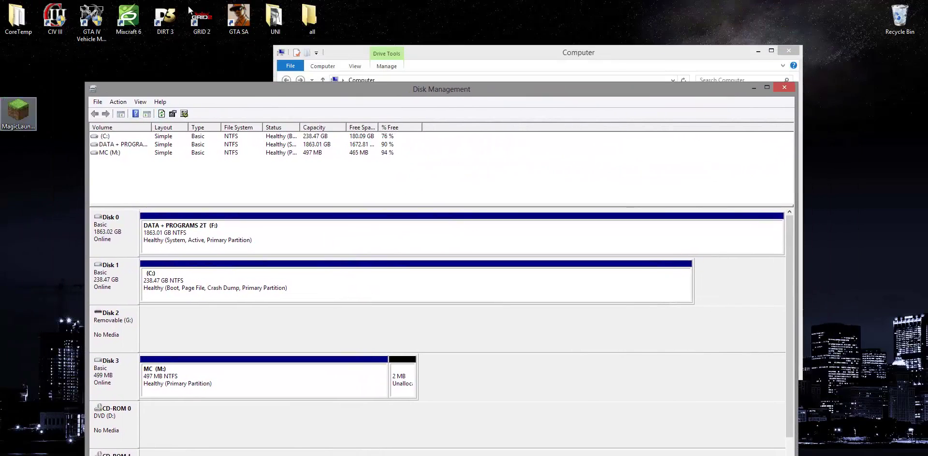
# Launch and close Magic Launcher, then minimize the Chrome and Disk Management windows.
pyautogui.click(27, 111)
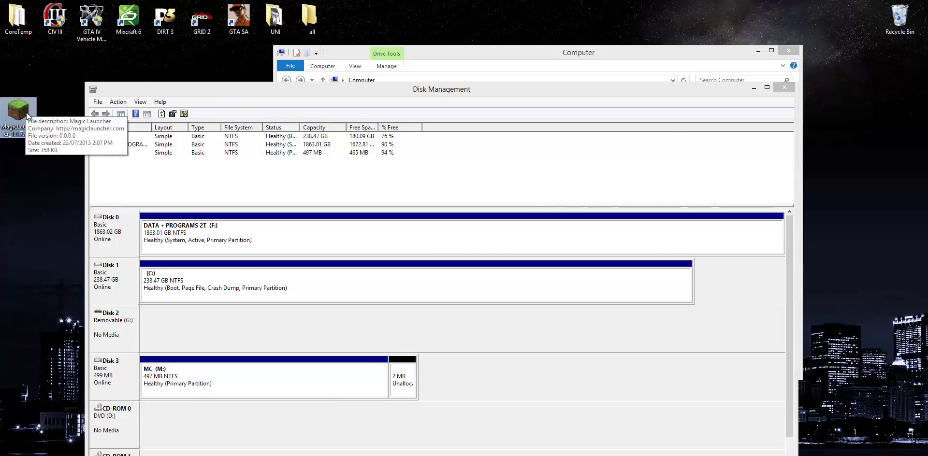
pyautogui.doubleClick(26, 112)
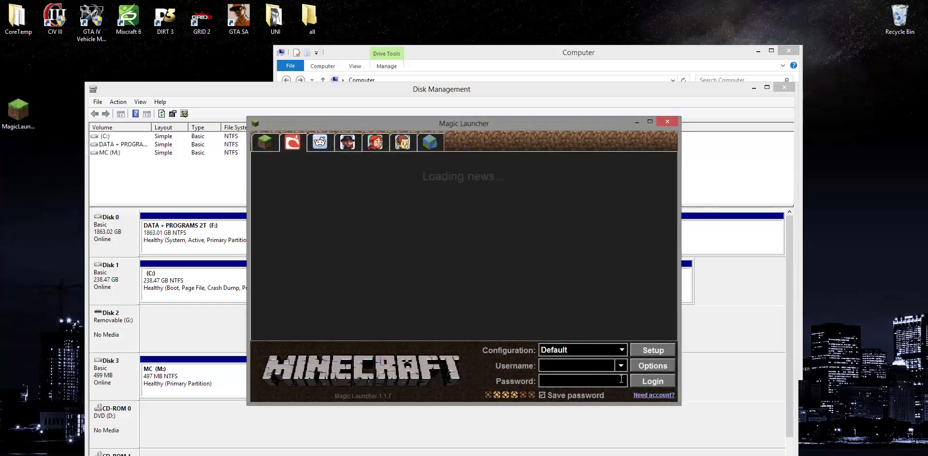
pyautogui.click(665, 125)
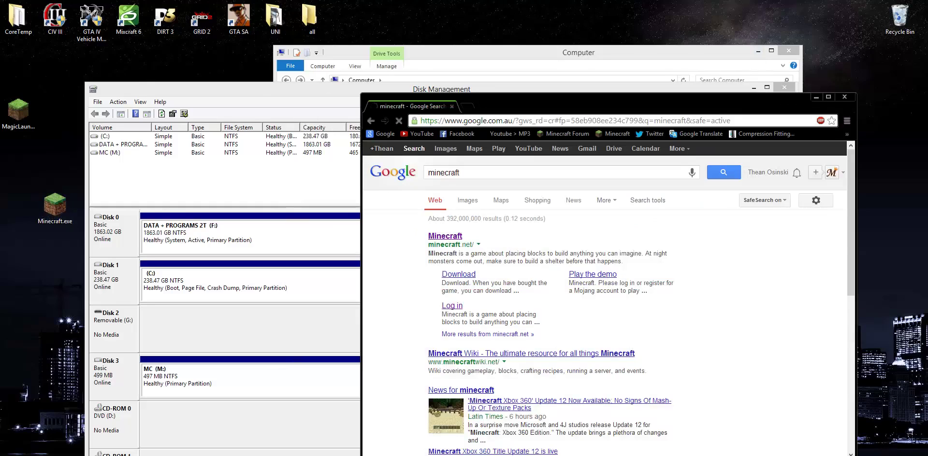
pyautogui.click(816, 99)
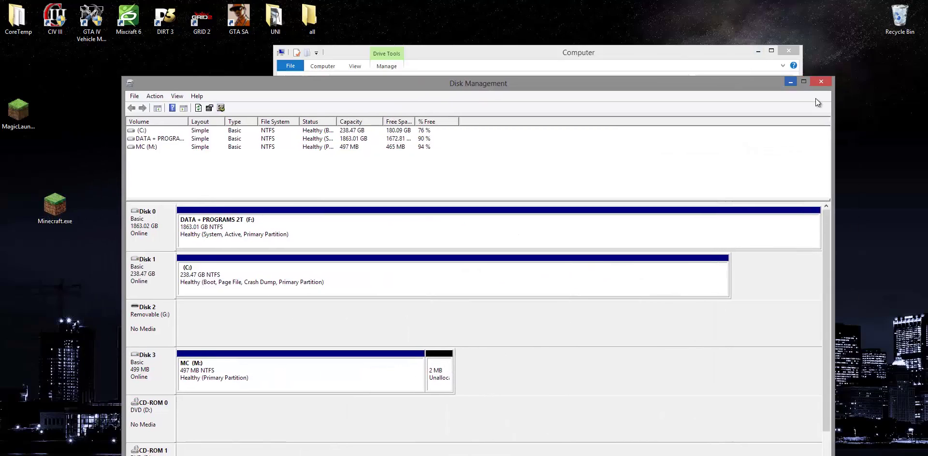
pyautogui.click(791, 81)
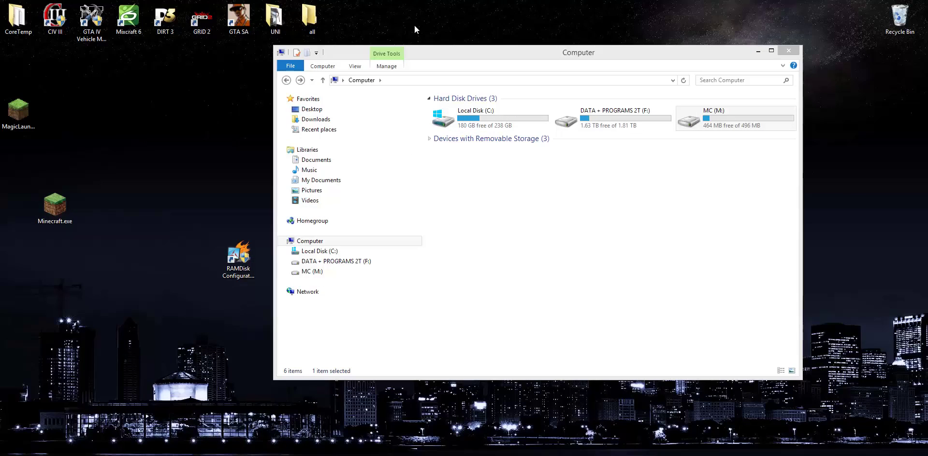
# Run Minecraft.exe, log in with the account username and password, and start Minecraft 1.6.2.
pyautogui.doubleClick(55, 203)
pyautogui.click(499, 281)
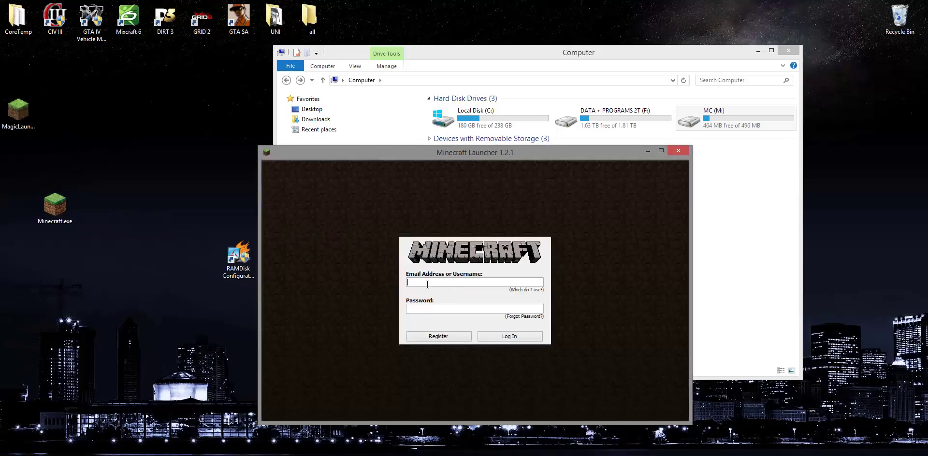
pyautogui.click(427, 285)
pyautogui.write('Mrmajezs')
pyautogui.write('ik')
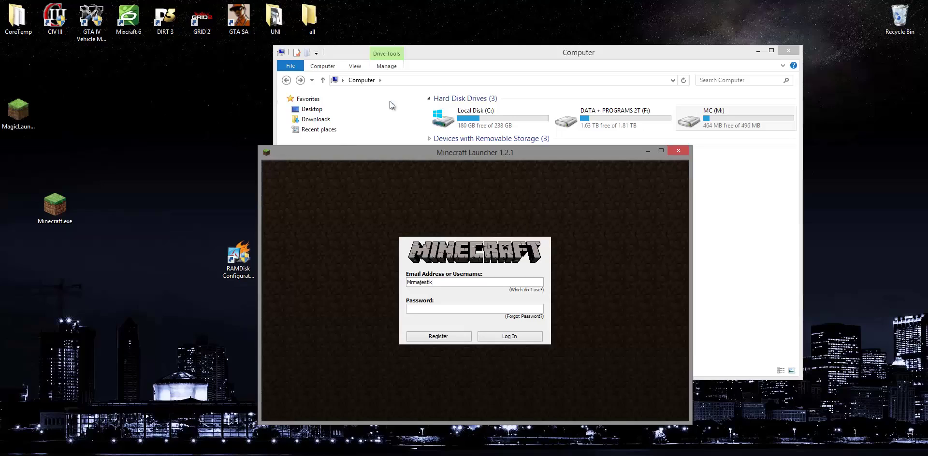
pyautogui.click(483, 308)
pyautogui.press('Return')
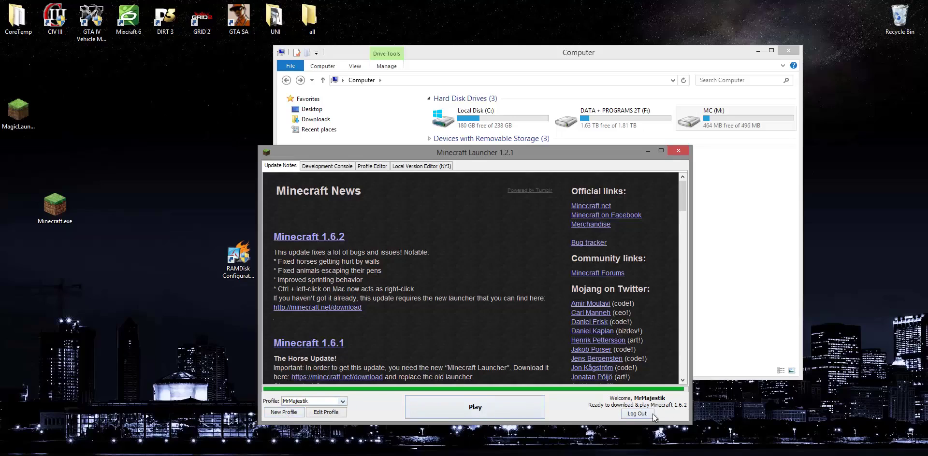
pyautogui.click(509, 408)
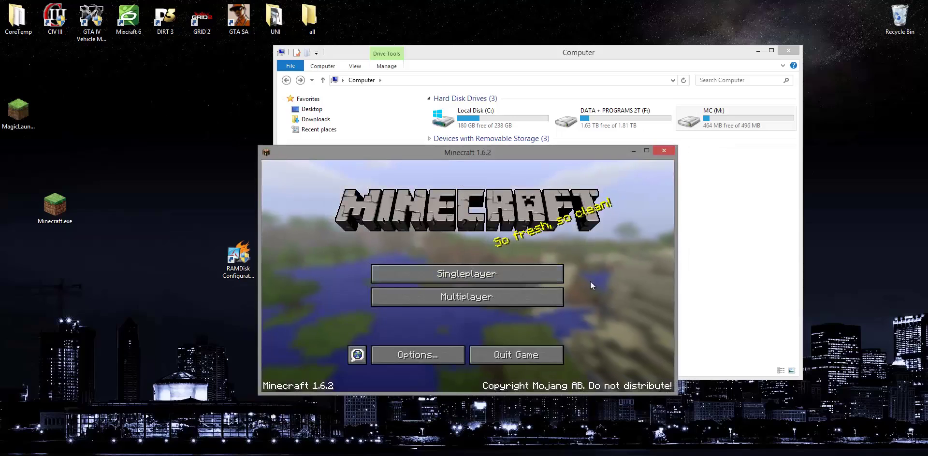
# Open the MC (M:) drive to view its game files.
pyautogui.click(714, 175)
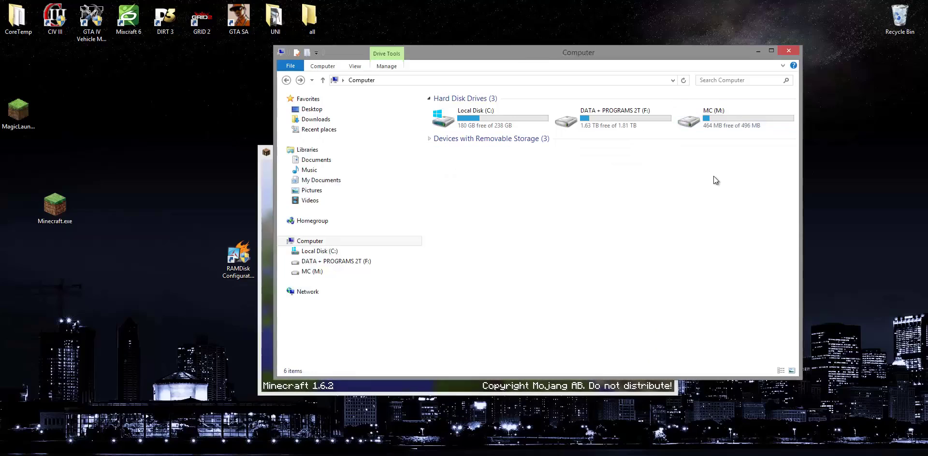
pyautogui.click(707, 125)
pyautogui.doubleClick(706, 125)
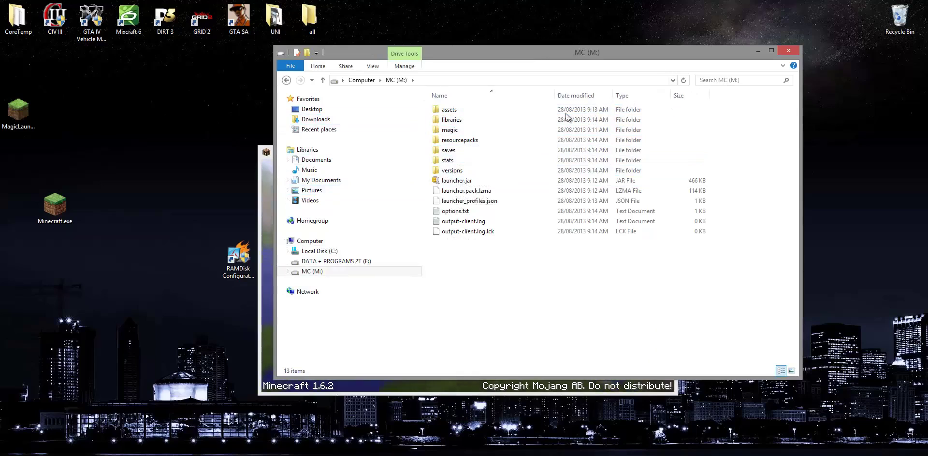
# Browse to C:\Users\<user>\AppData\Roaming\.minecraft to confirm it holds the same 13 files.
pyautogui.click(325, 251)
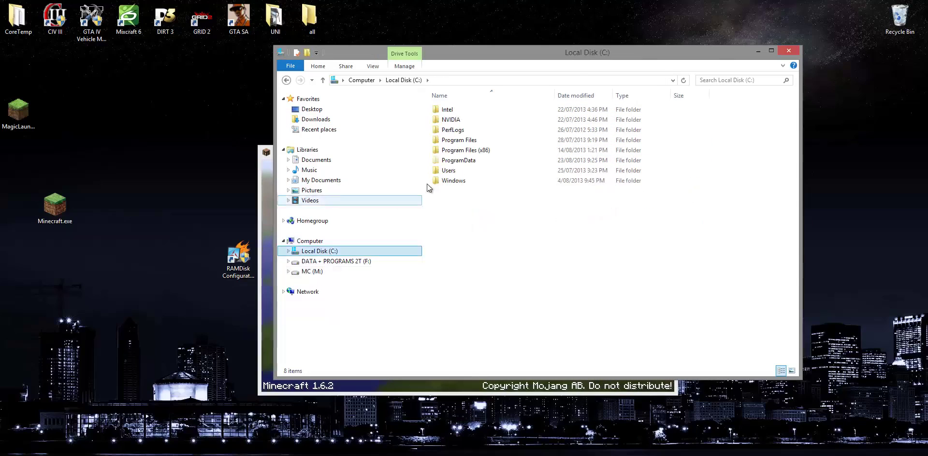
pyautogui.doubleClick(458, 172)
pyautogui.doubleClick(454, 121)
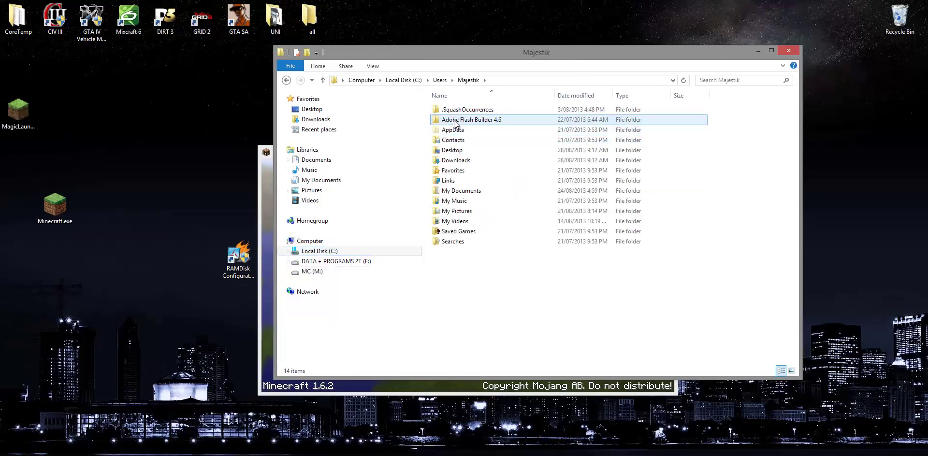
pyautogui.doubleClick(459, 129)
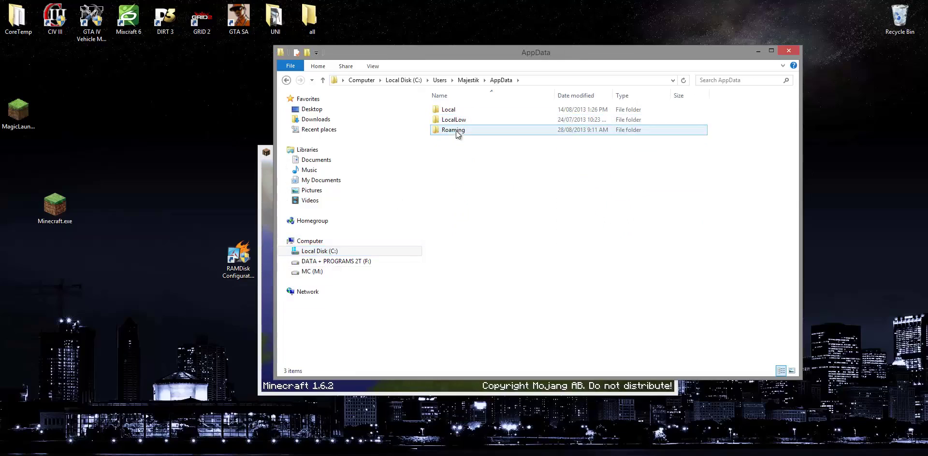
pyautogui.doubleClick(456, 131)
pyautogui.doubleClick(460, 111)
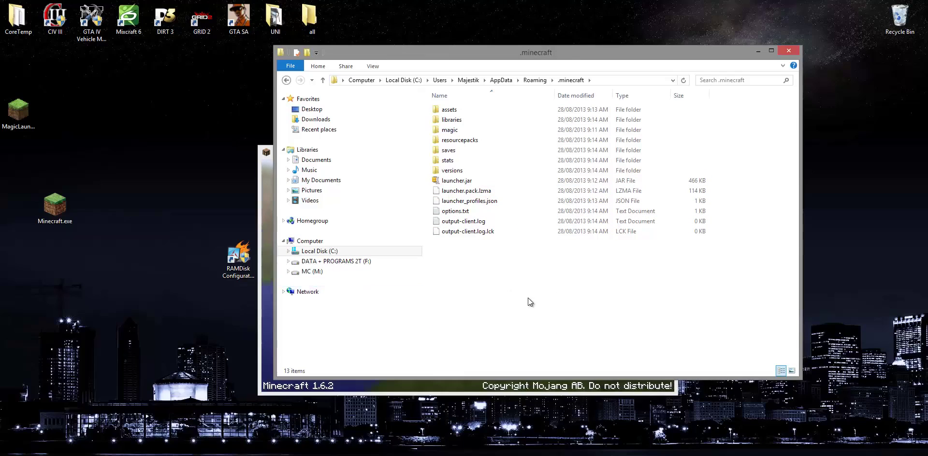
pyautogui.click(286, 80)
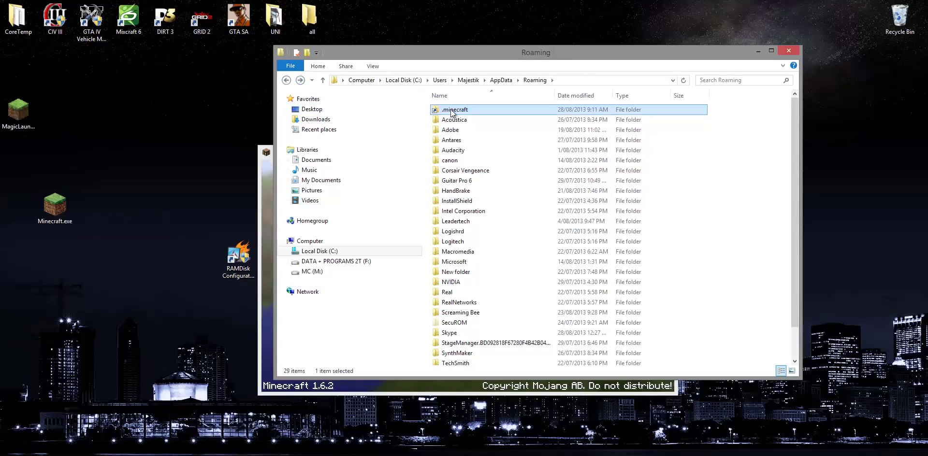
pyautogui.doubleClick(455, 111)
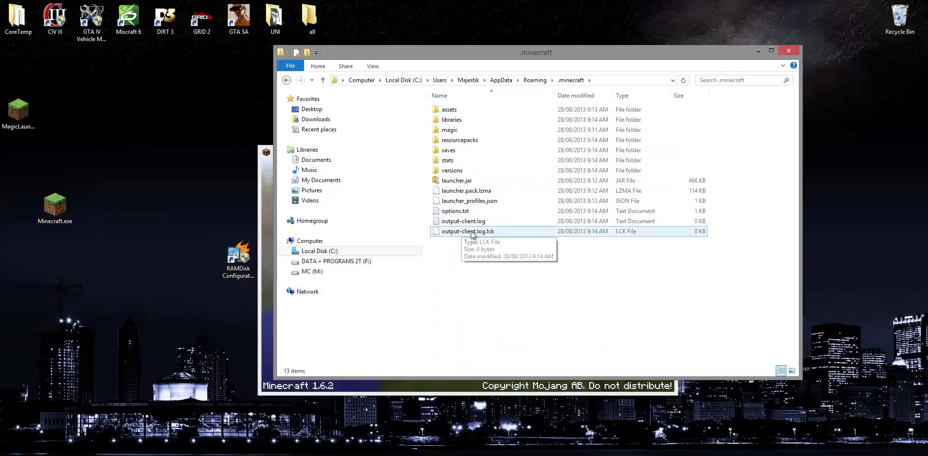
pyautogui.click(284, 81)
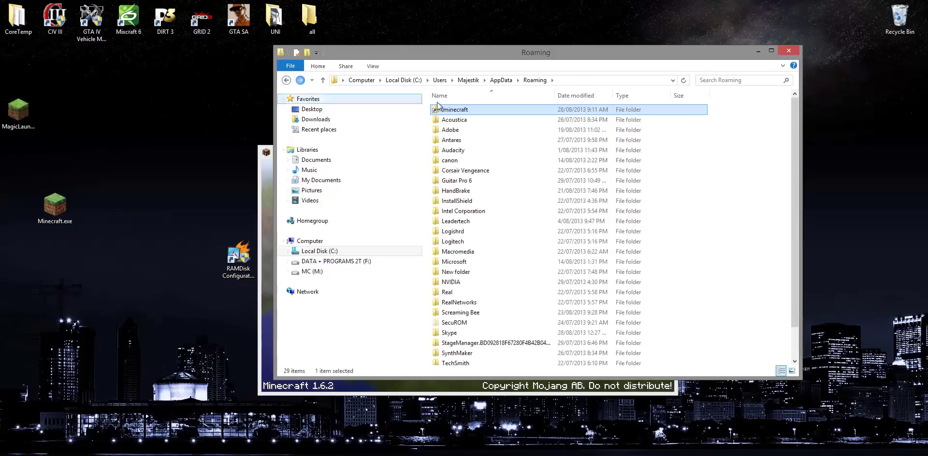
pyautogui.click(759, 51)
# Create a new Creative-mode singleplayer world in maximized Minecraft.
pyautogui.doubleClick(523, 150)
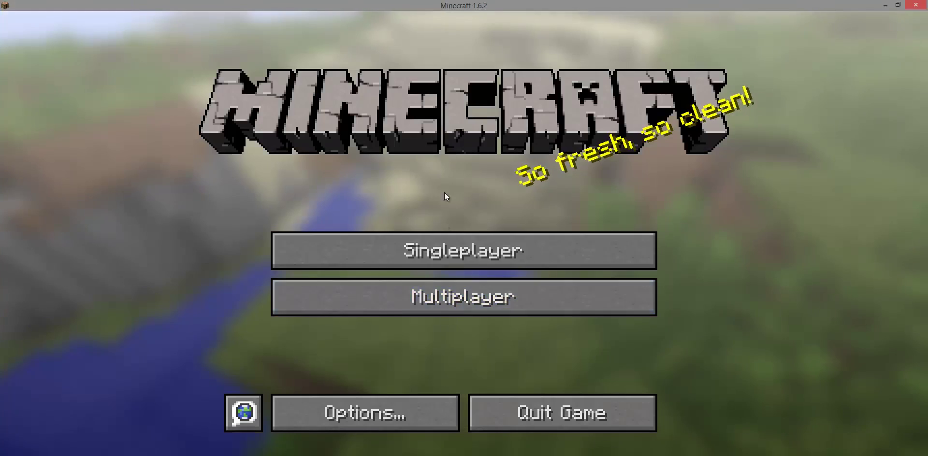
pyautogui.click(416, 250)
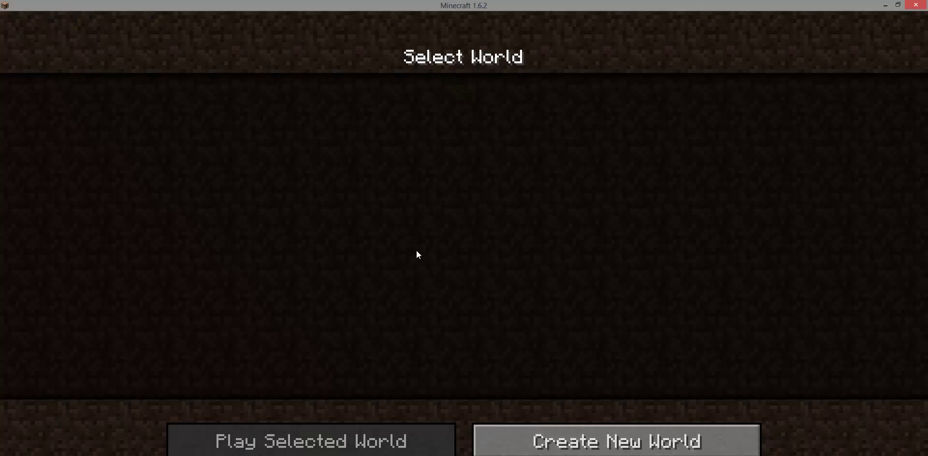
pyautogui.click(564, 452)
pyautogui.click(449, 266)
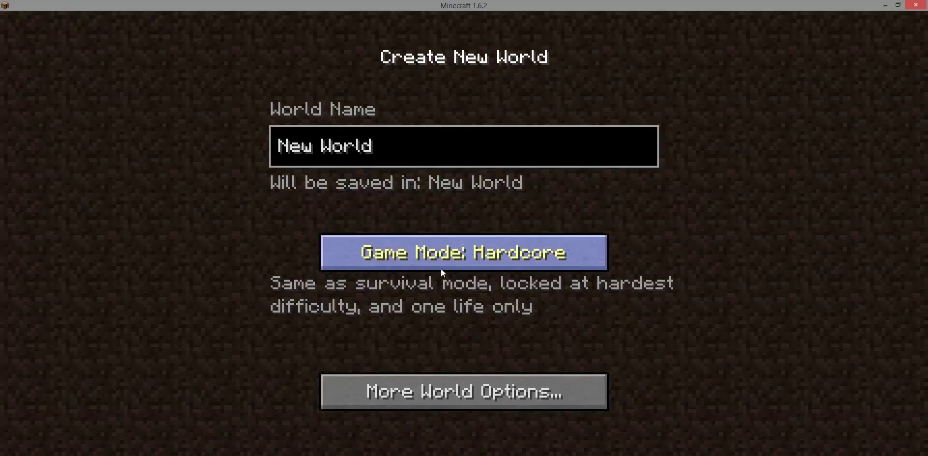
pyautogui.click(425, 263)
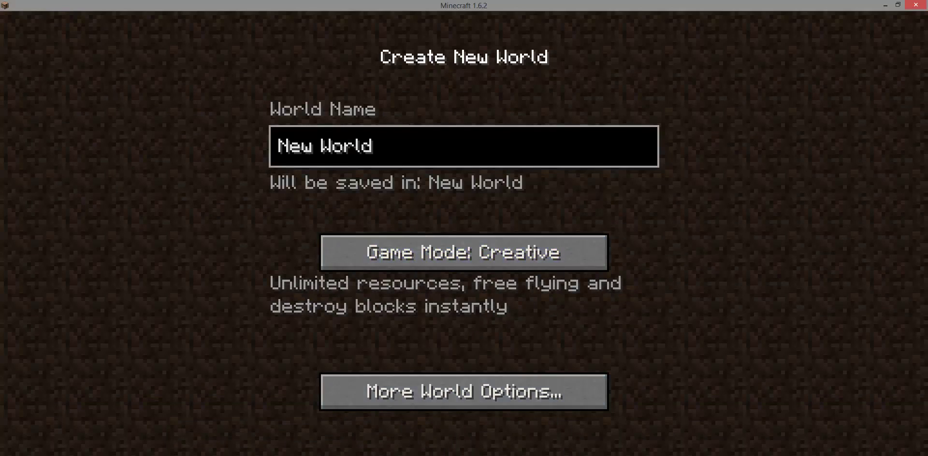
pyautogui.press('Return')
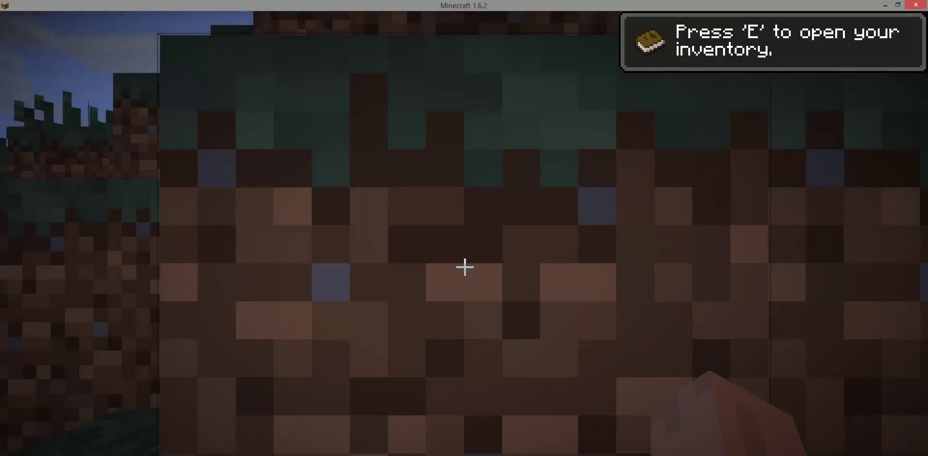
# Fly above the hilltop with F3 debug info shown and glance at the video settings.
pyautogui.press('w')
pyautogui.press('space')
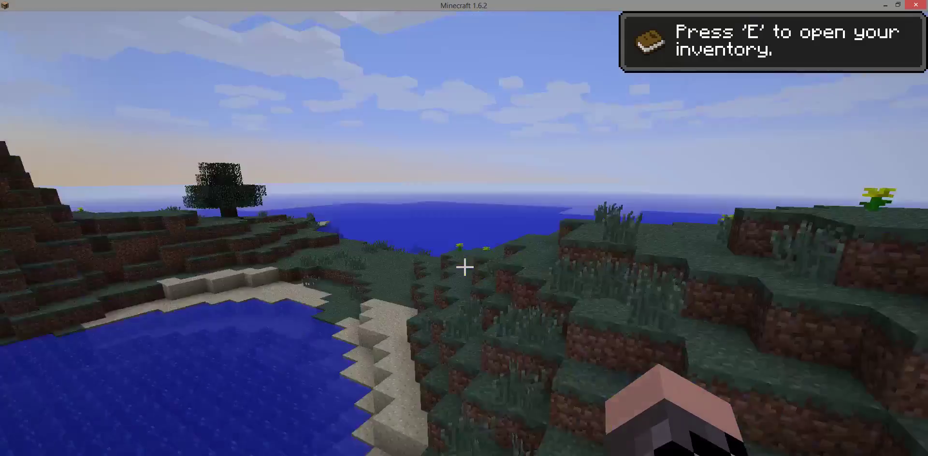
pyautogui.press('F3')
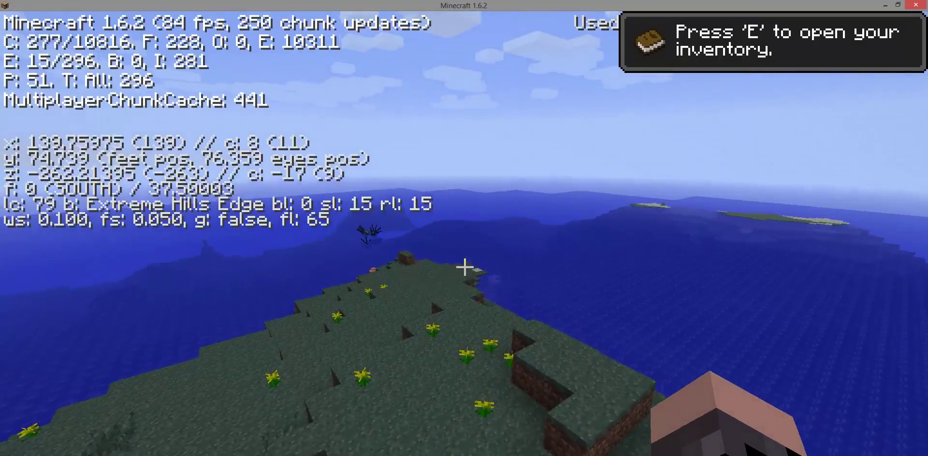
pyautogui.press('Escape')
pyautogui.click(411, 309)
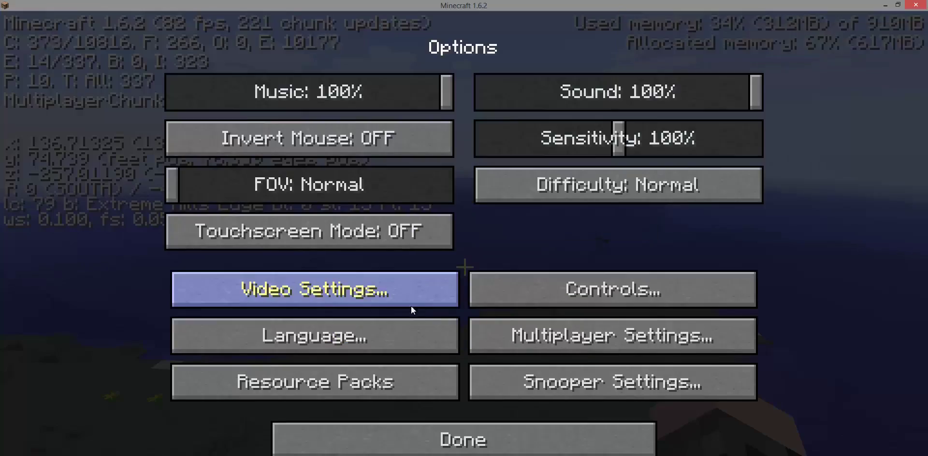
pyautogui.click(411, 304)
pyautogui.press('Escape')
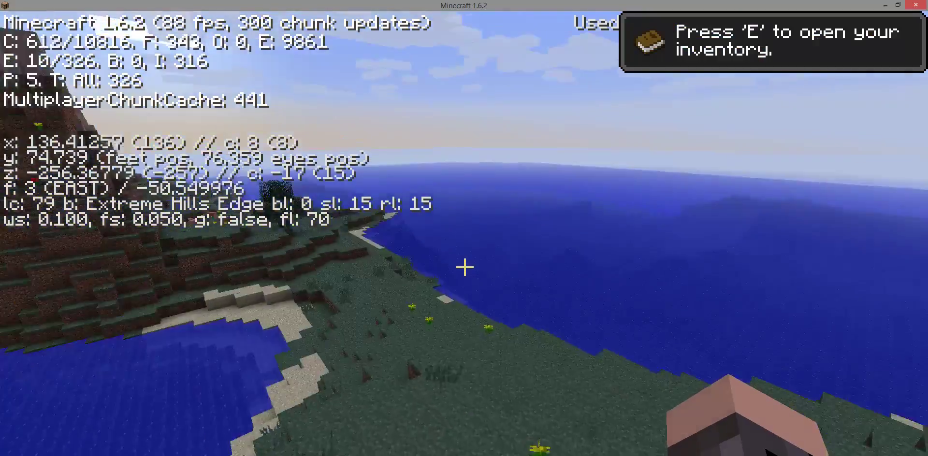
# Fly and walk across the grassy hills and mountain, then hide the debug info.
pyautogui.press('w')
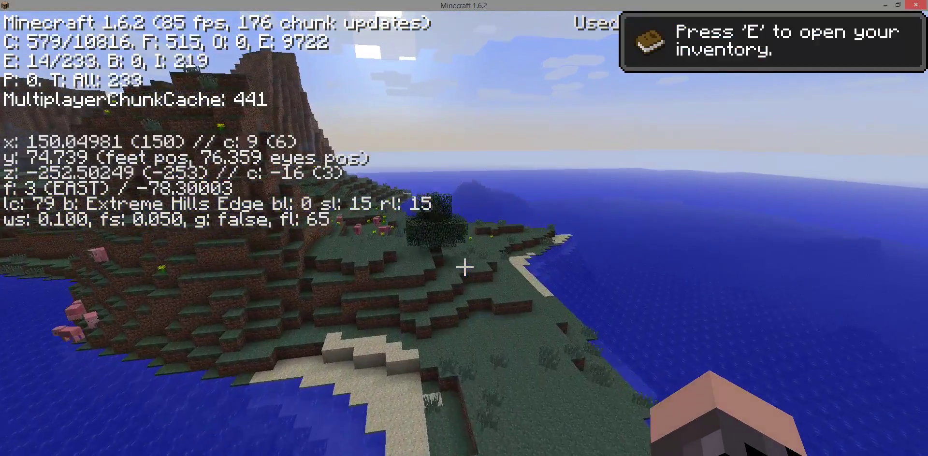
pyautogui.press('w')
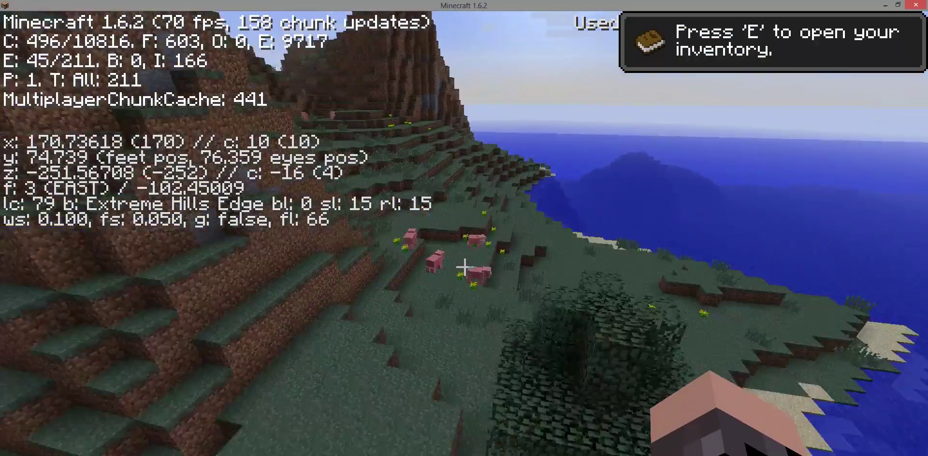
pyautogui.press('w')
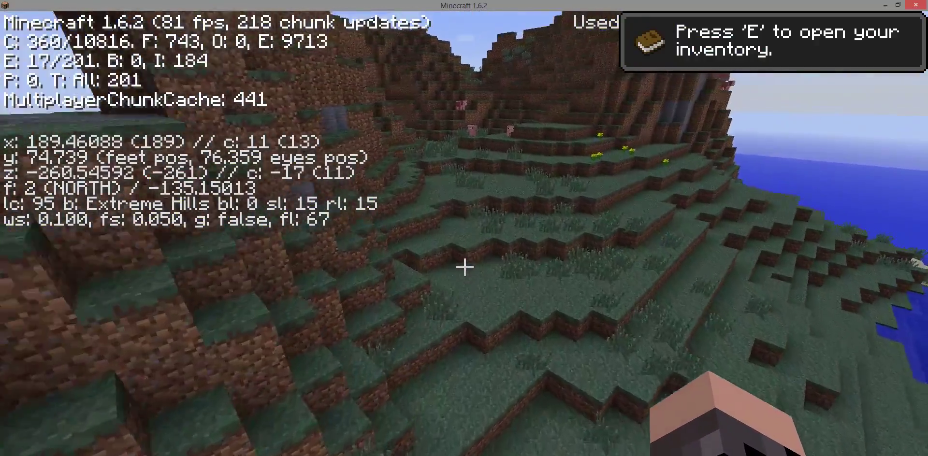
pyautogui.press('w')
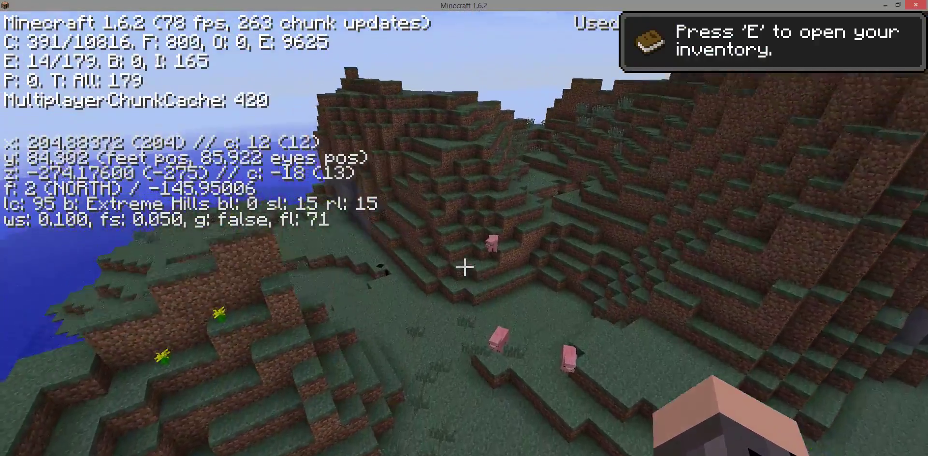
pyautogui.press('w')
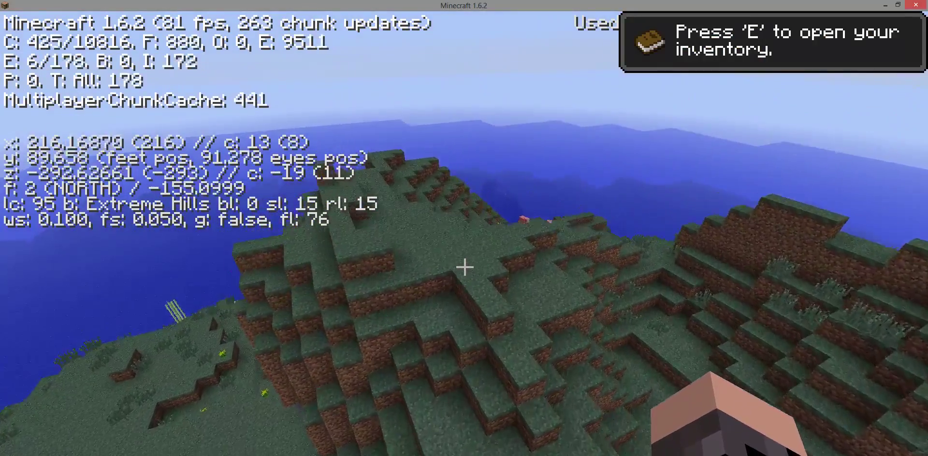
pyautogui.press('w')
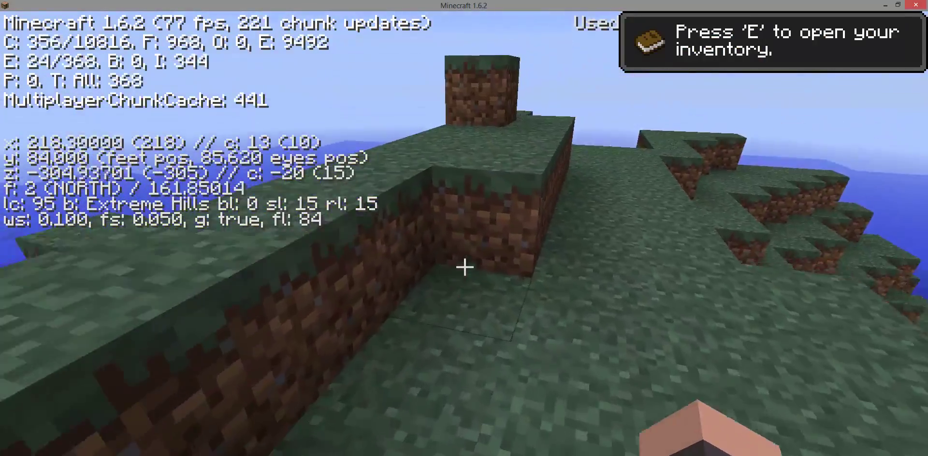
pyautogui.press('w')
pyautogui.press('space')
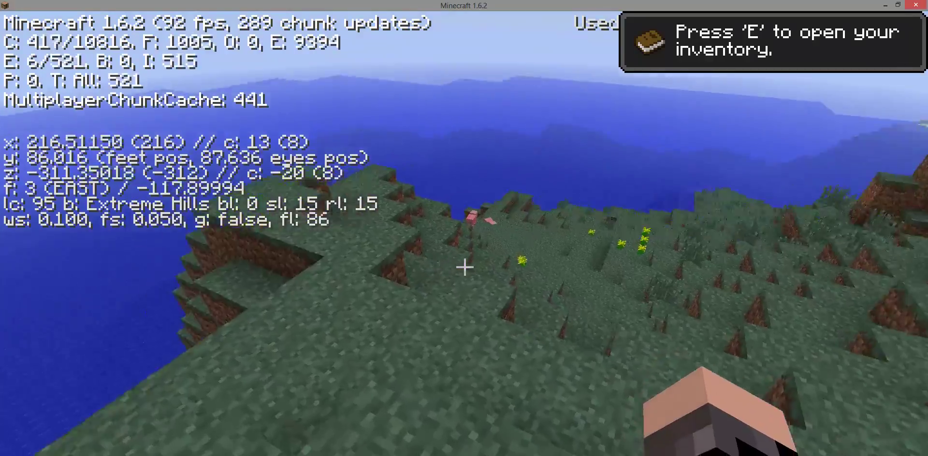
pyautogui.press('w')
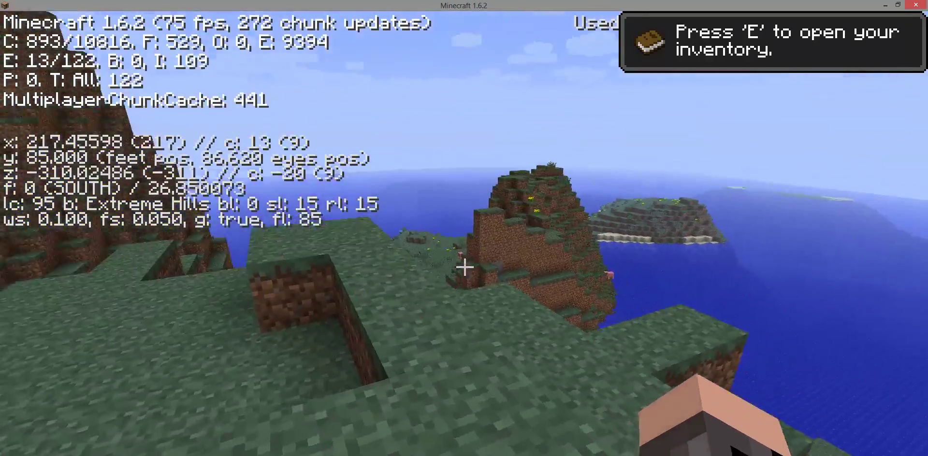
pyautogui.press('w')
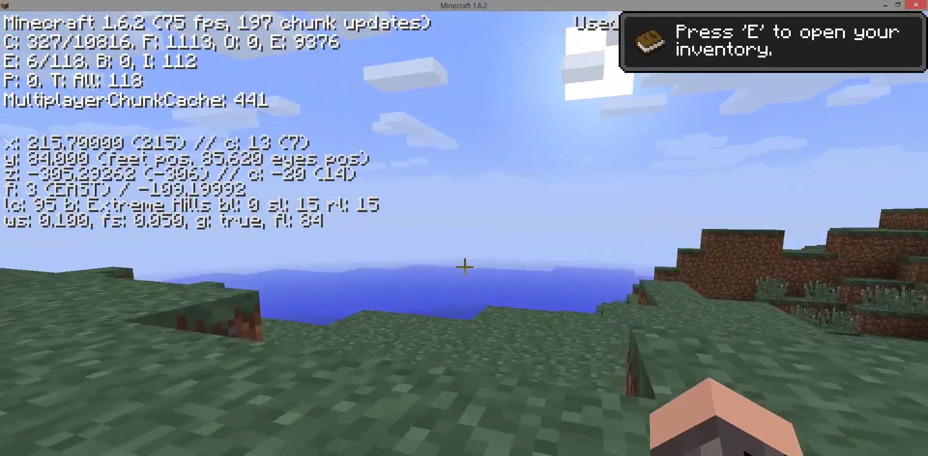
pyautogui.press('space')
pyautogui.press('w')
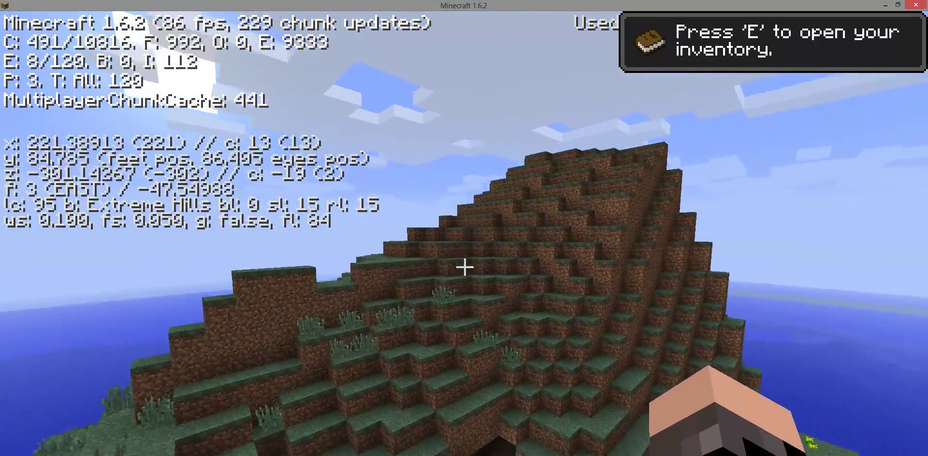
pyautogui.press('w')
pyautogui.press('space')
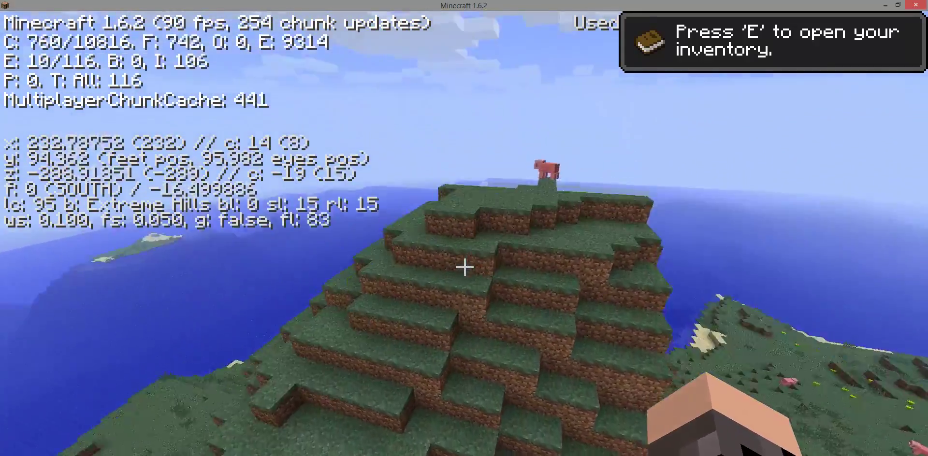
pyautogui.press('w')
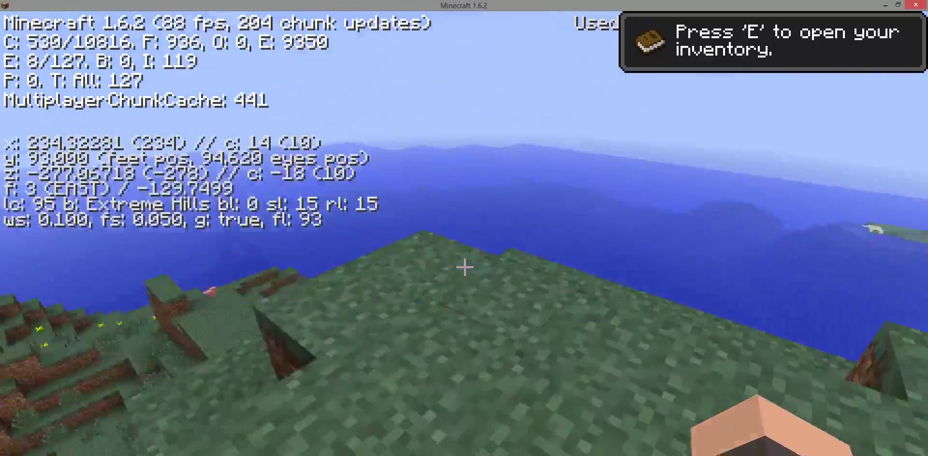
pyautogui.press('F3')
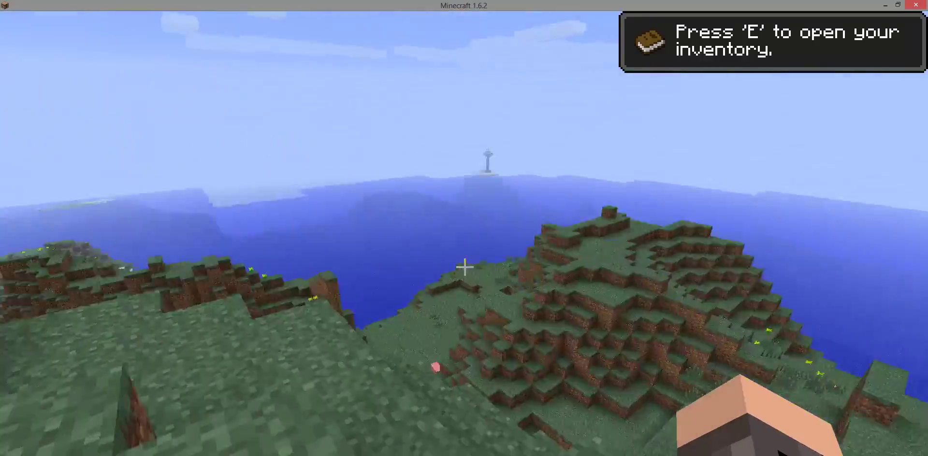
pyautogui.press('w')
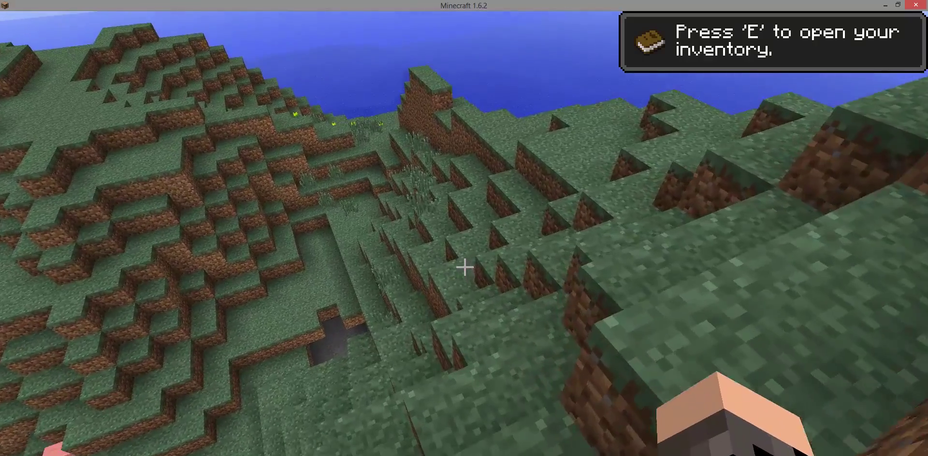
# Set video options to Smooth Lighting off, Fast graphics, Max FPS and Bright brightness.
pyautogui.press('Escape')
pyautogui.click(422, 310)
pyautogui.click(305, 288)
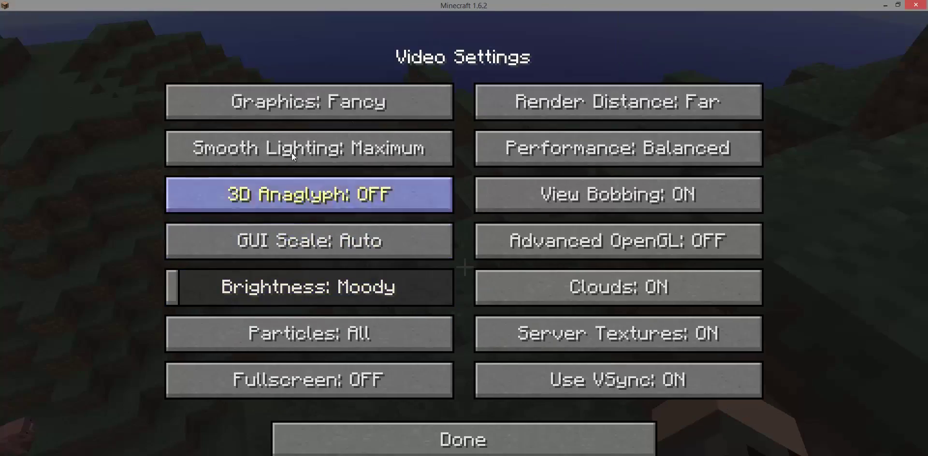
pyautogui.click(287, 153)
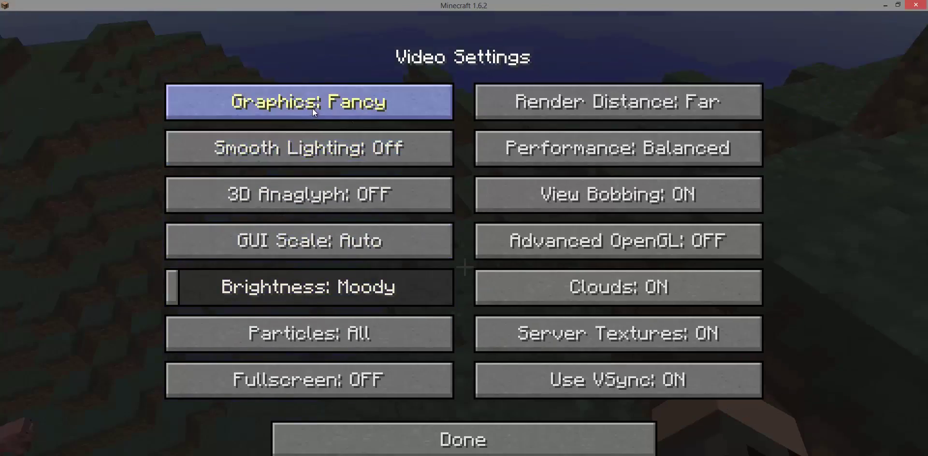
pyautogui.click(312, 108)
pyautogui.click(588, 160)
pyautogui.click(588, 160)
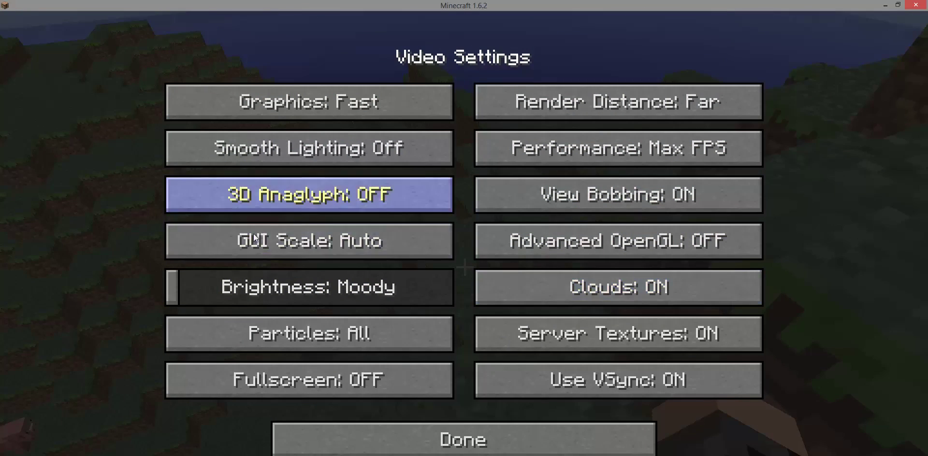
pyautogui.moveTo(211, 288); pyautogui.dragTo(492, 285)
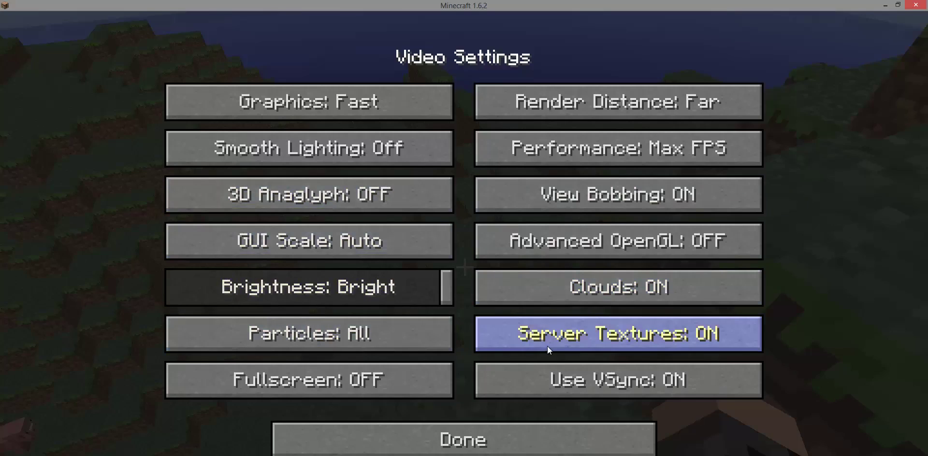
pyautogui.click(399, 437)
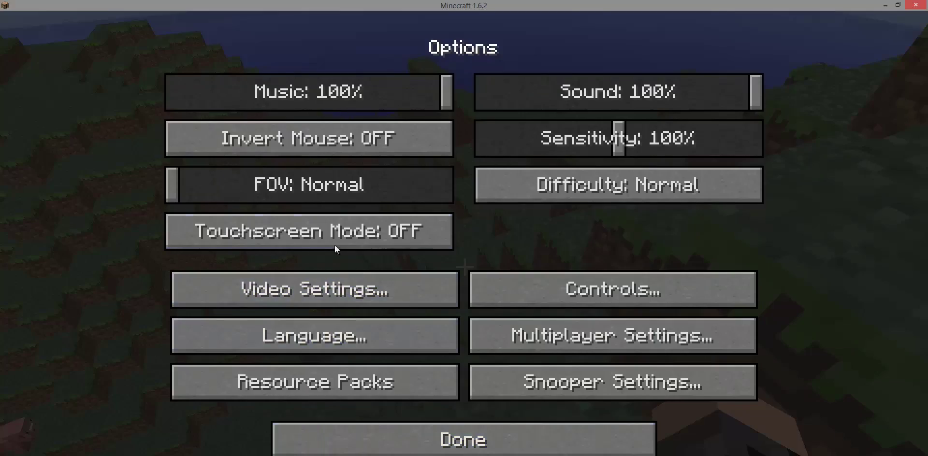
# Resume the game with the F3 debug overlay on and walk north over the hilltop.
pyautogui.press('Escape')
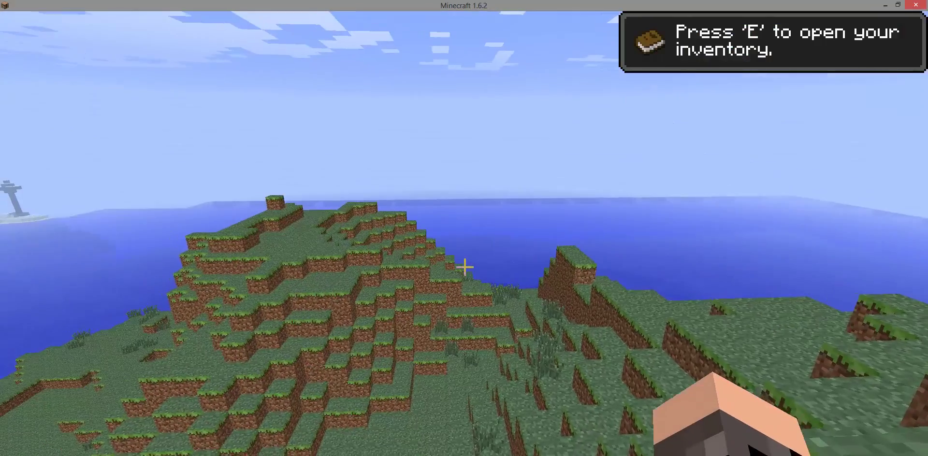
pyautogui.press('F3')
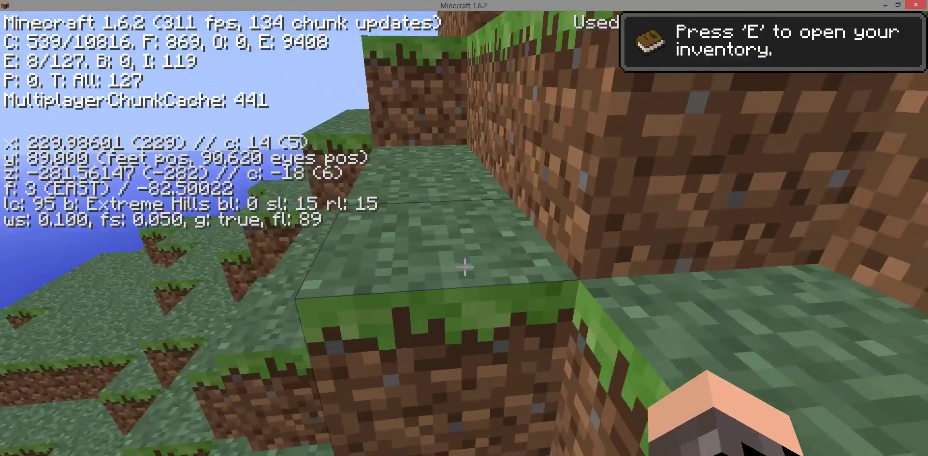
pyautogui.press('w')
pyautogui.press('space')
pyautogui.press('w')
pyautogui.press('space')
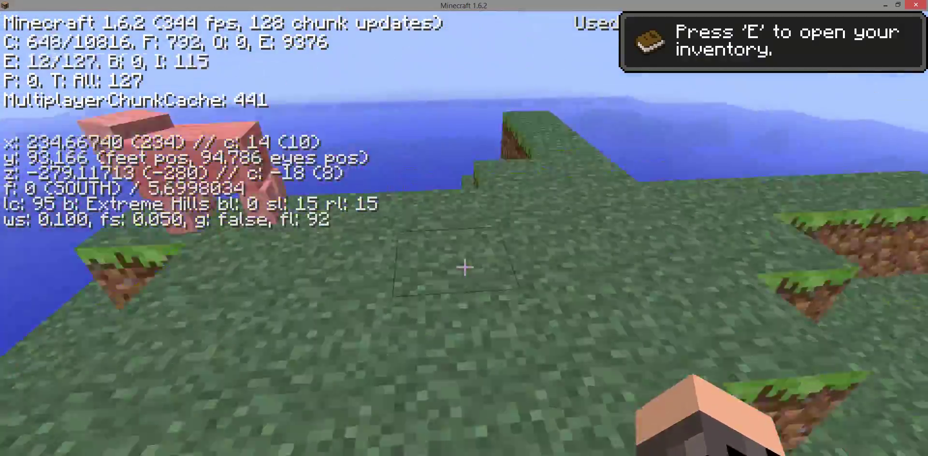
pyautogui.press('w')
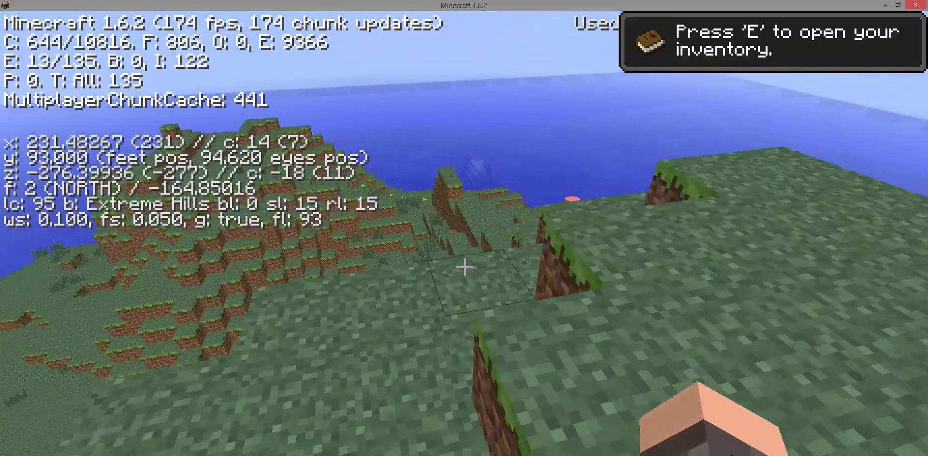
pyautogui.press('w')
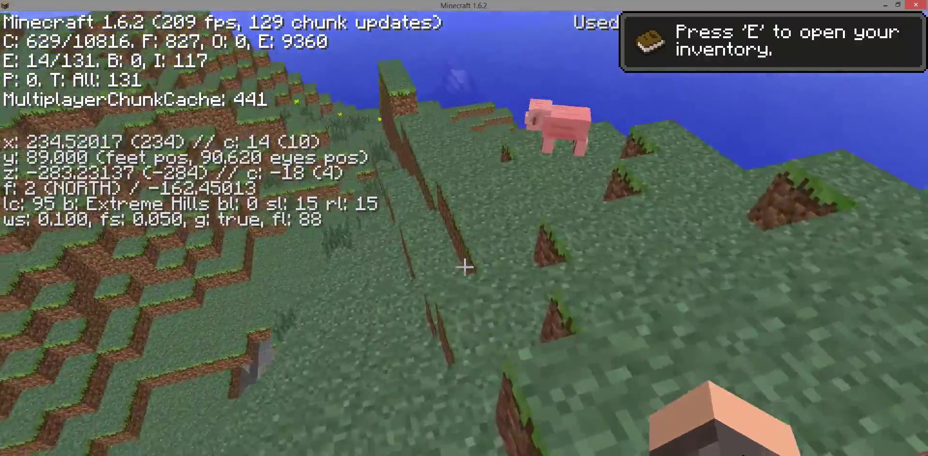
pyautogui.press('w')
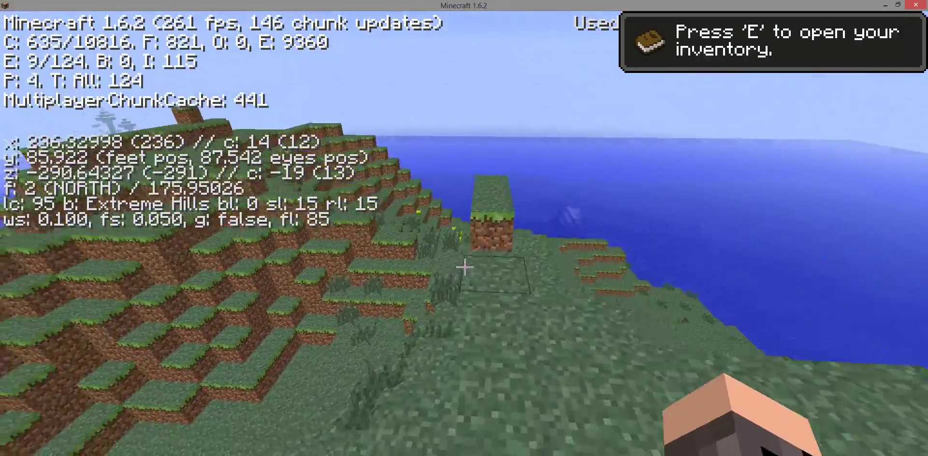
# Climb the dirt wall toward the ocean, then hide the debug overlay and keep walking.
pyautogui.press('w')
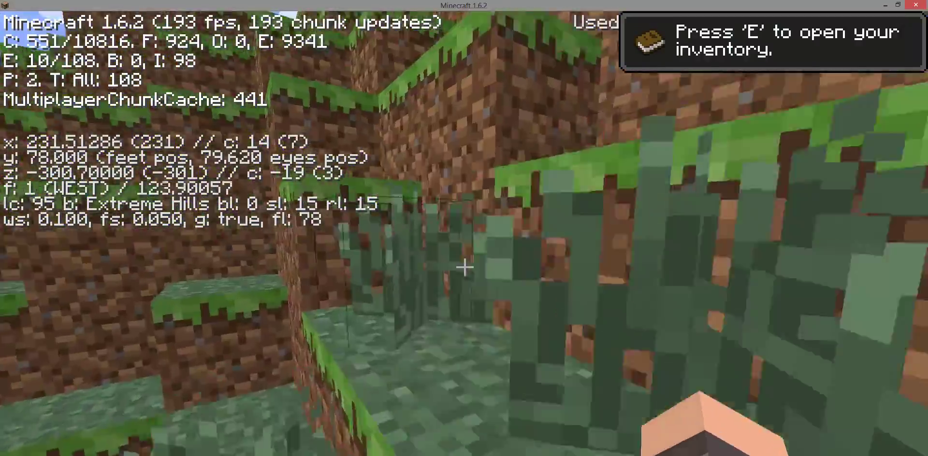
pyautogui.press('w')
pyautogui.press('space')
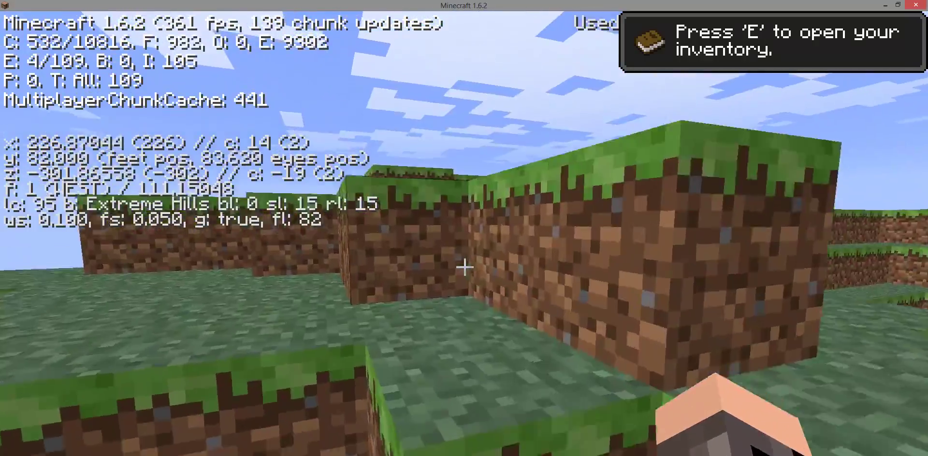
pyautogui.press('w')
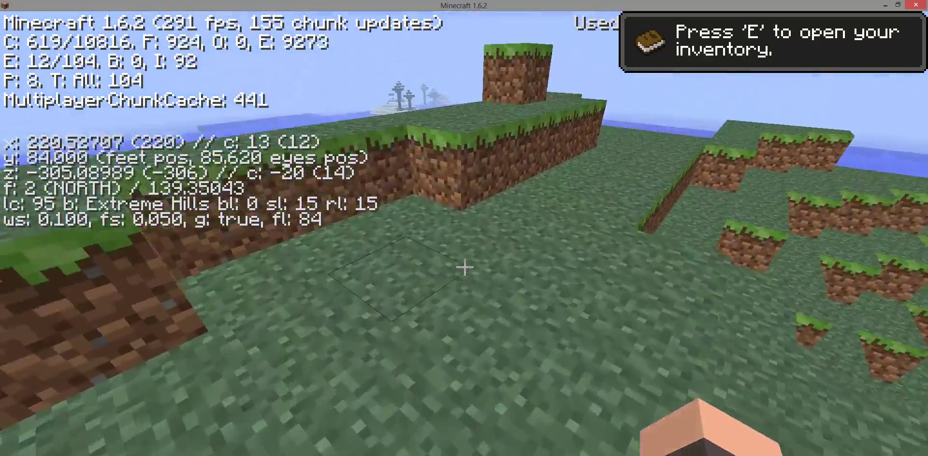
pyautogui.press('space')
pyautogui.moveTo(464, 267)
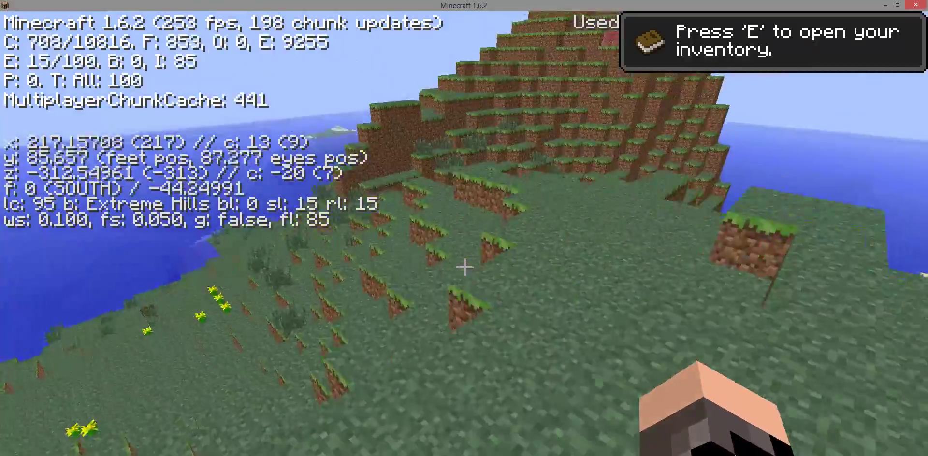
pyautogui.press('w')
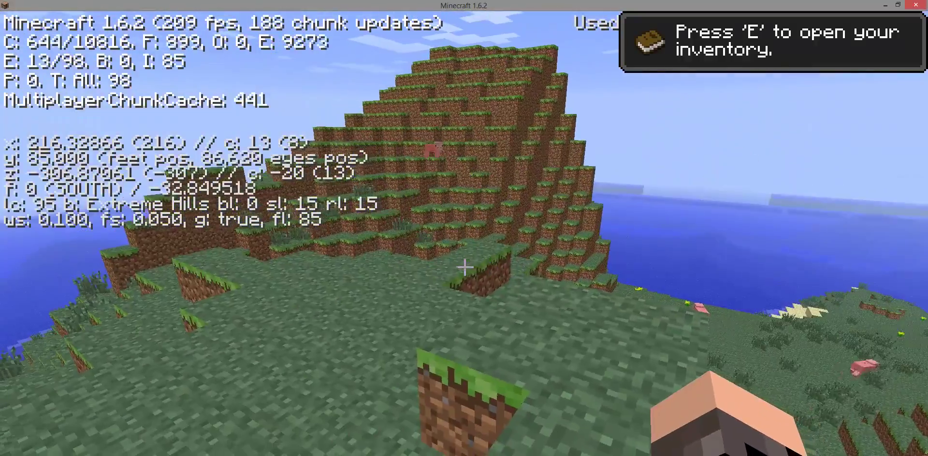
pyautogui.press('F3')
pyautogui.press('w')
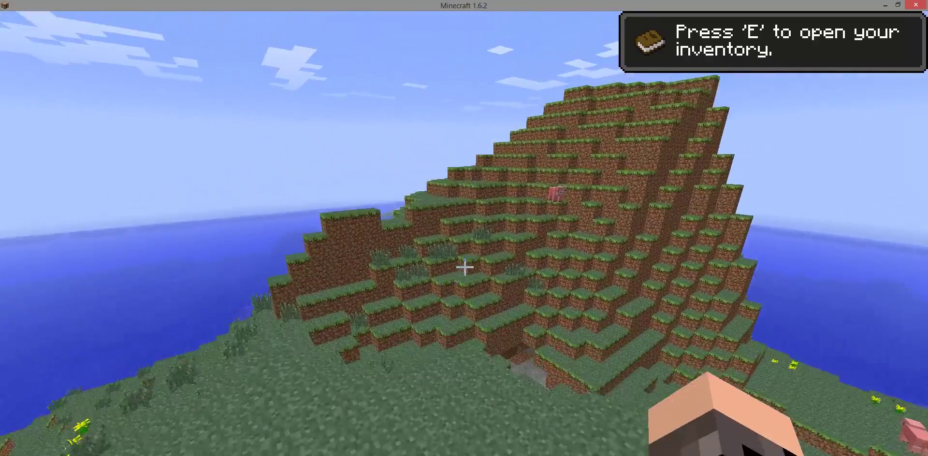
# Save the world, quit to title and close Minecraft.
pyautogui.press('Escape')
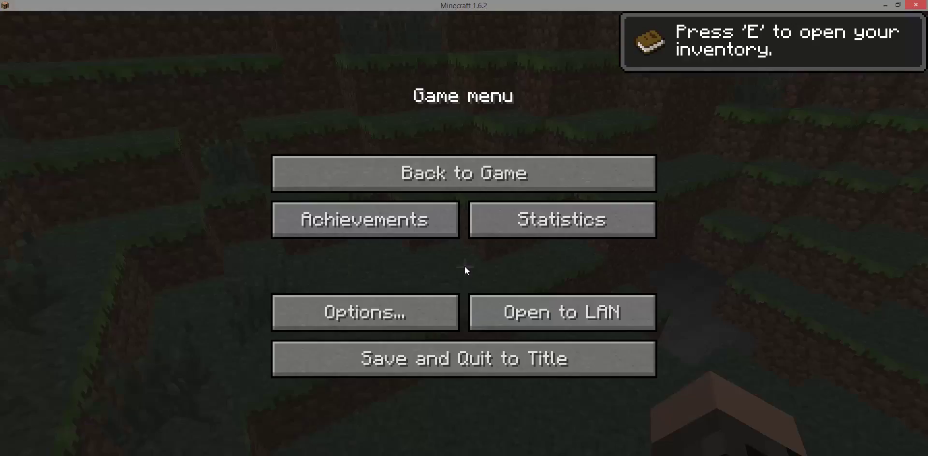
pyautogui.click(491, 346)
pyautogui.click(916, 5)
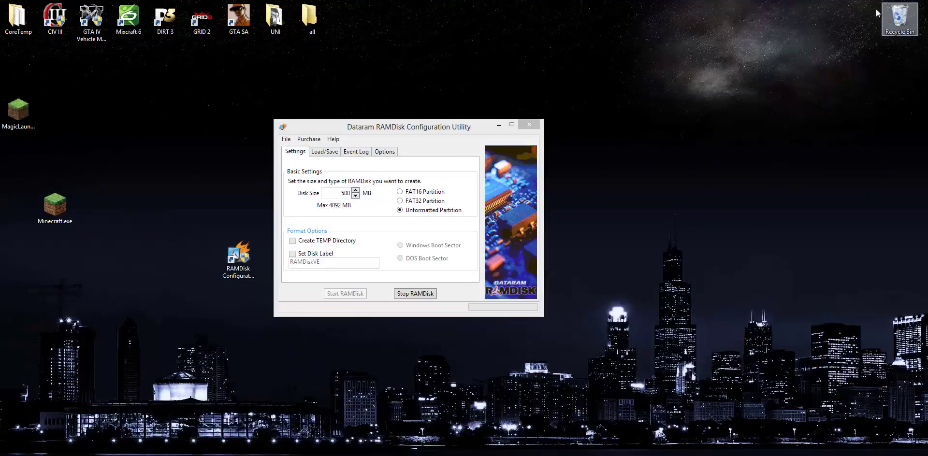
# Relaunch Magic Launcher and reposition its window and the Setup dialog.
pyautogui.click(17, 115)
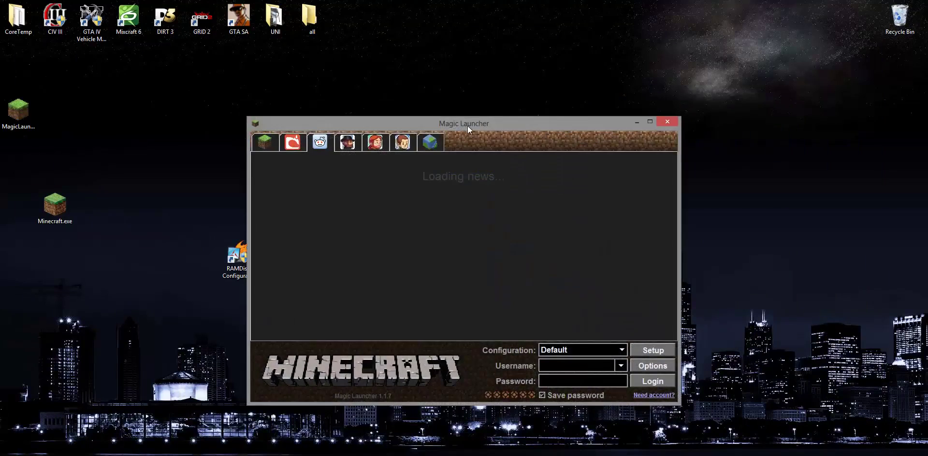
pyautogui.moveTo(468, 125); pyautogui.dragTo(446, 90)
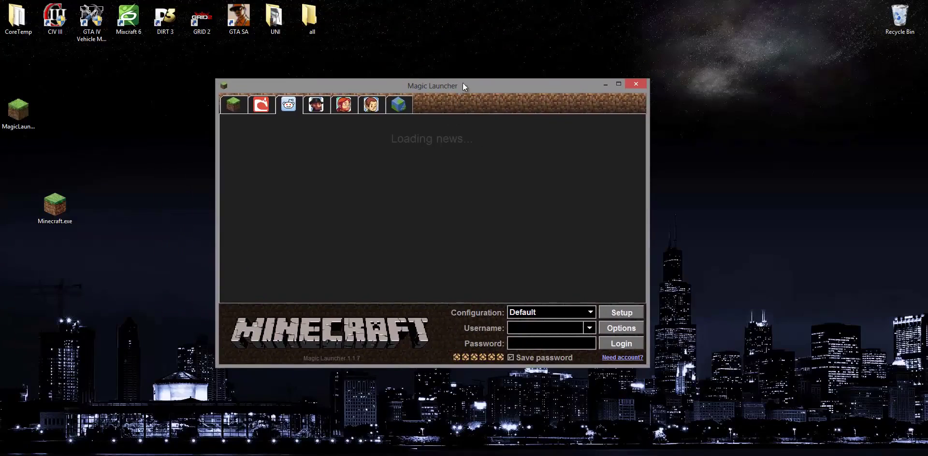
pyautogui.moveTo(343, 101); pyautogui.dragTo(414, 139)
# Review the advanced settings, leave memory at 512 MB, and confirm Setup with OK.
pyautogui.click(353, 208)
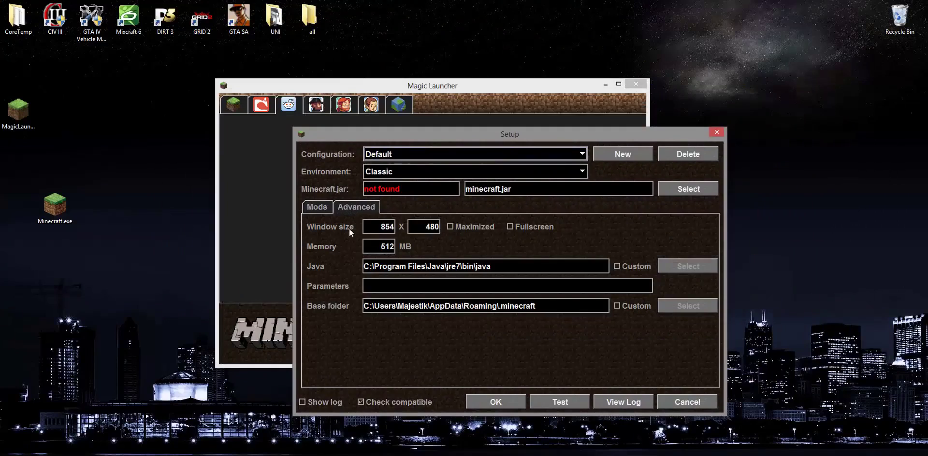
pyautogui.click(380, 247)
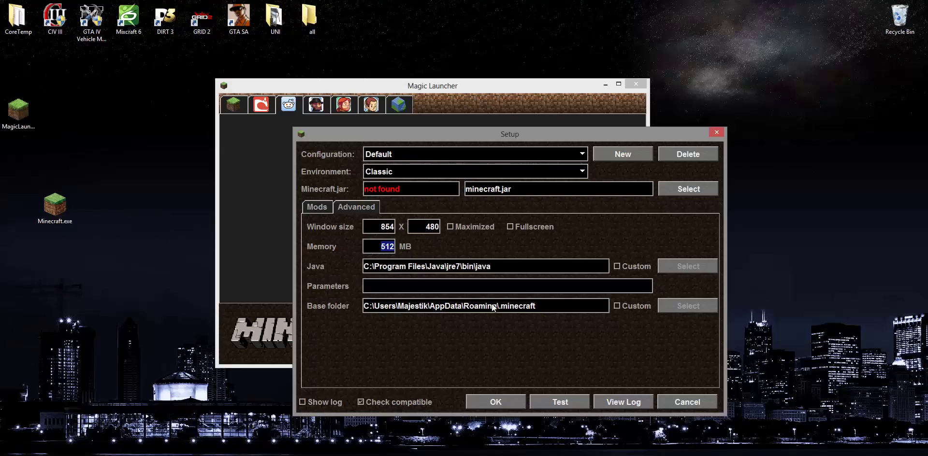
pyautogui.click(495, 402)
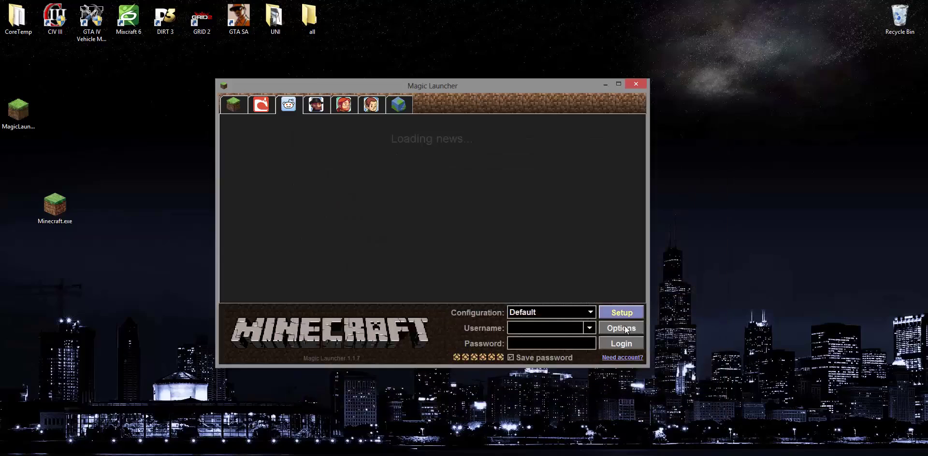
# Close Magic Launcher, try stopping the RAM disk, dismiss the driver error, and exit the utility.
pyautogui.click(636, 84)
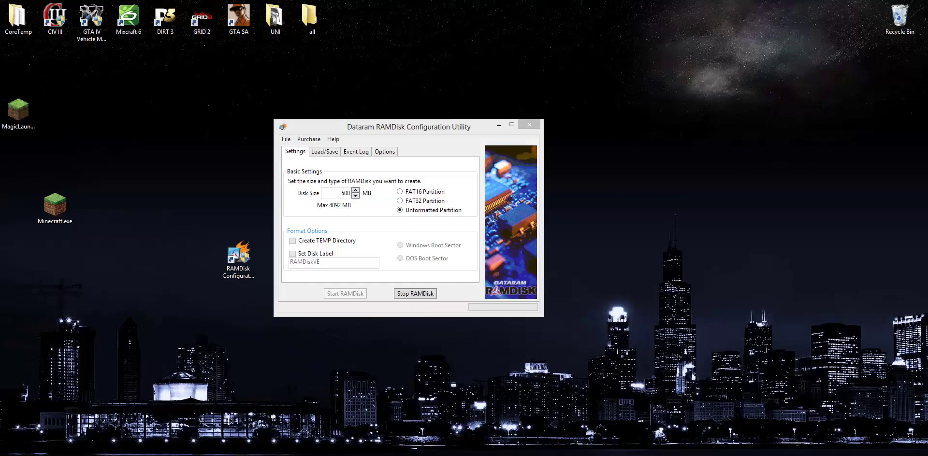
pyautogui.click(415, 292)
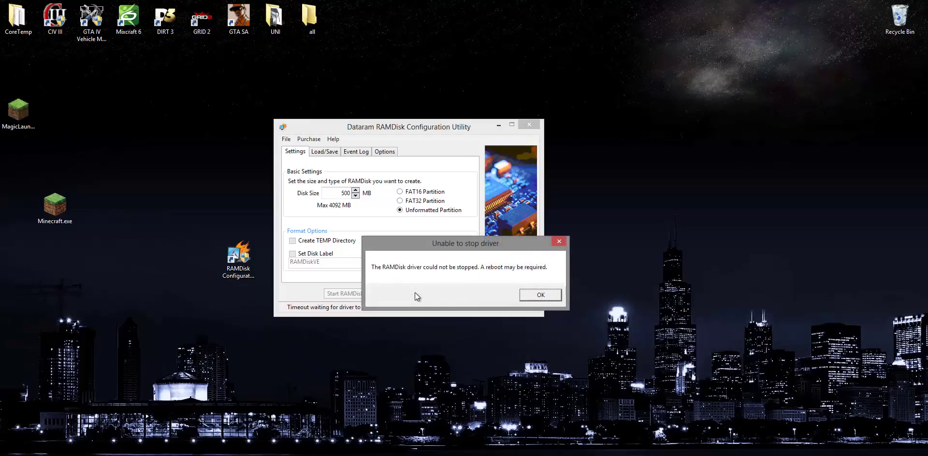
pyautogui.press('Return')
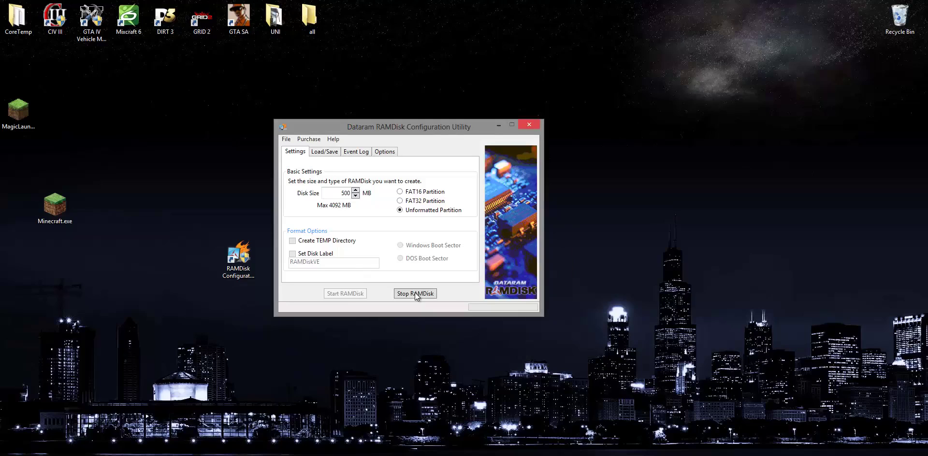
pyautogui.hotkey('alt', 'F4')
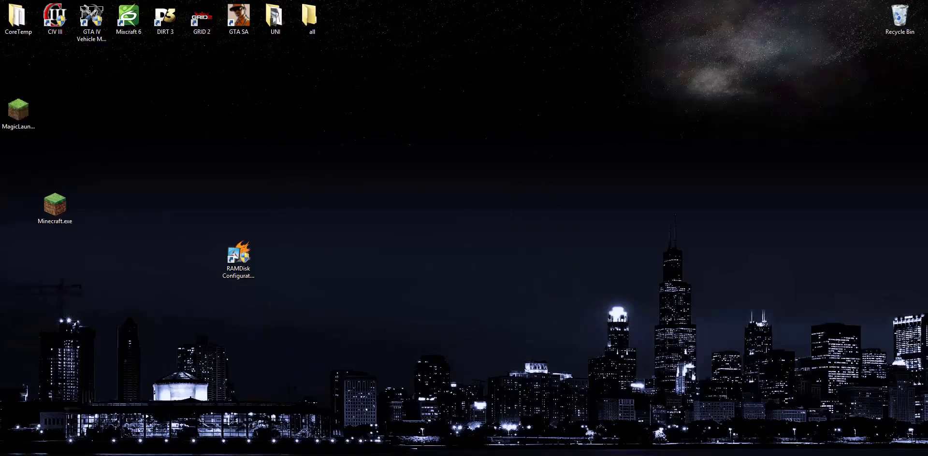
pyautogui.press('m')
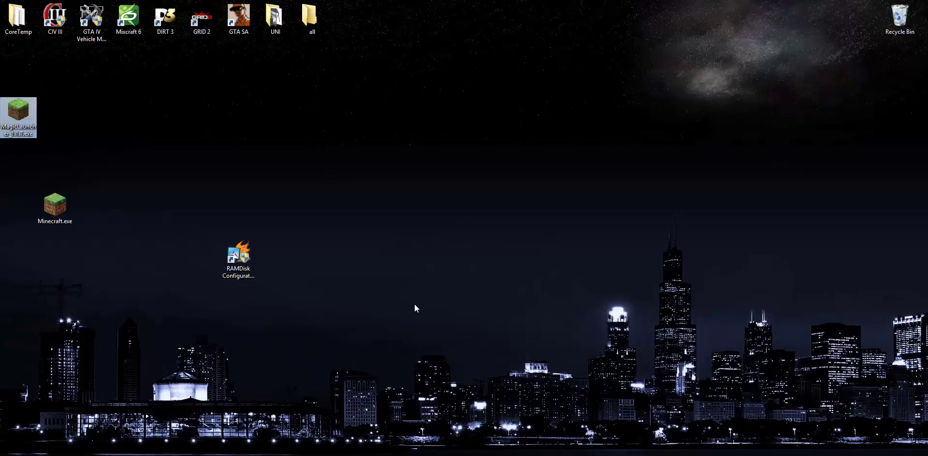